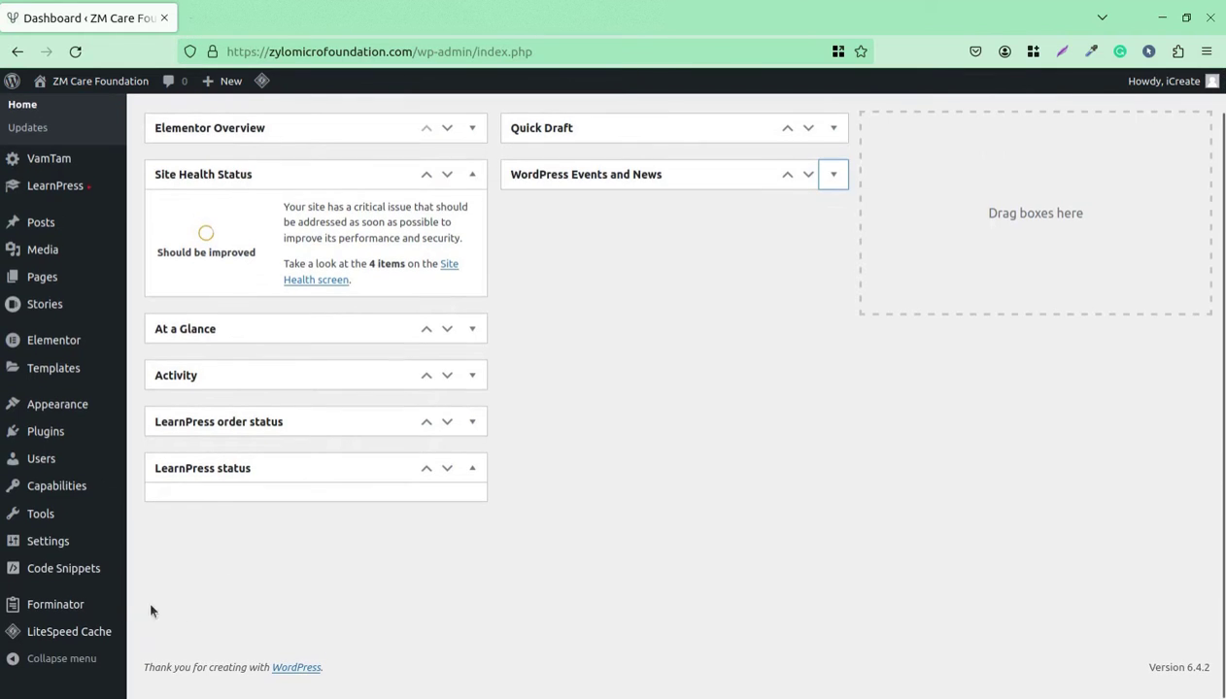
{"action": "mouse_move", "coordinate": [66, 261]}
{"action": "scroll", "coordinate": [638, 579], "scroll_direction": "up", "scroll_amount": 1}
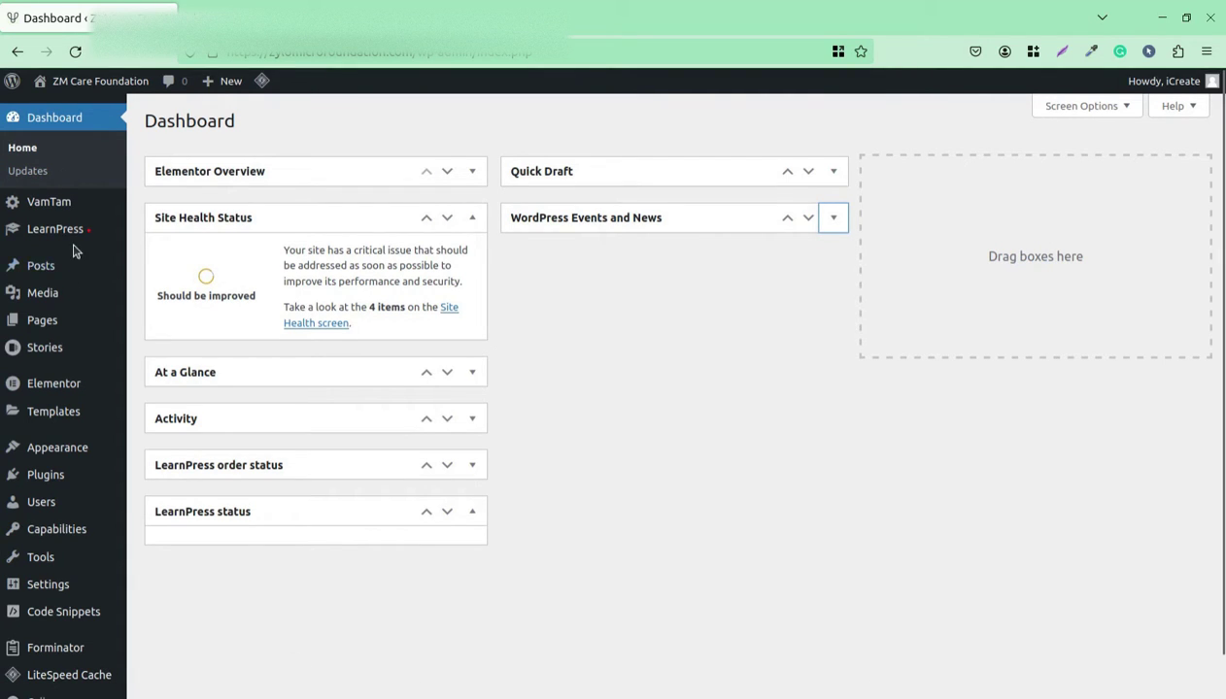
{"action": "mouse_move", "coordinate": [66, 235]}
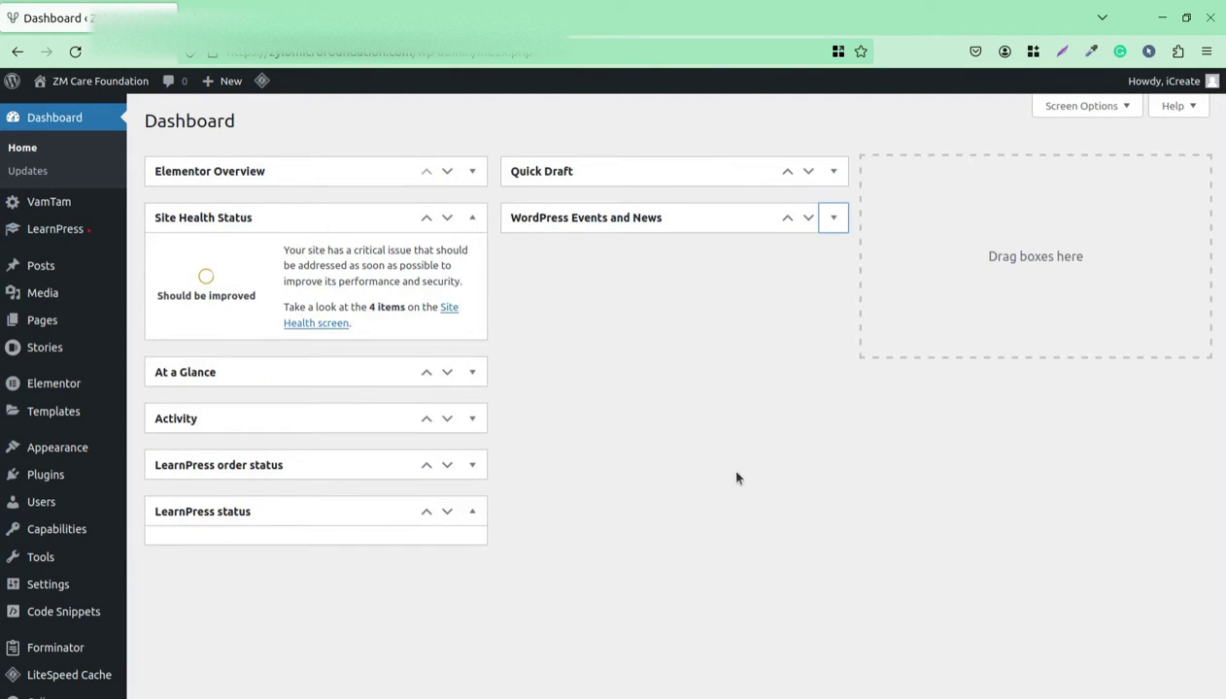
{"action": "scroll", "coordinate": [97, 573], "scroll_direction": "down", "scroll_amount": 1}
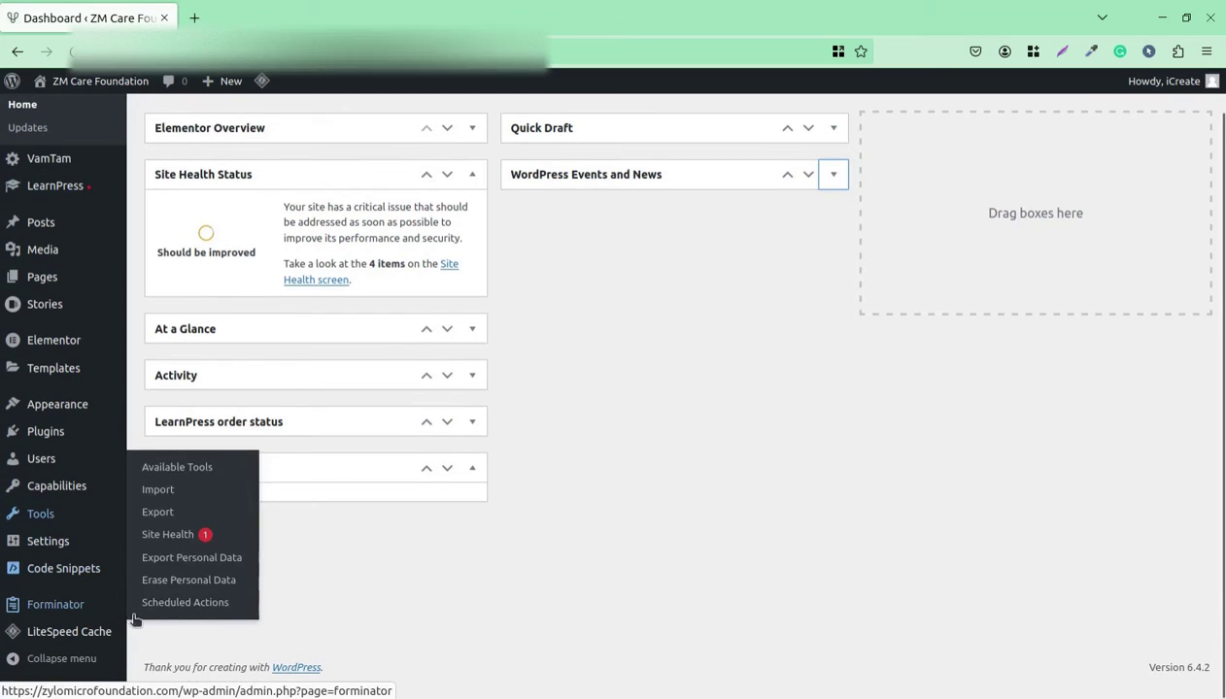
{"action": "mouse_move", "coordinate": [47, 313]}
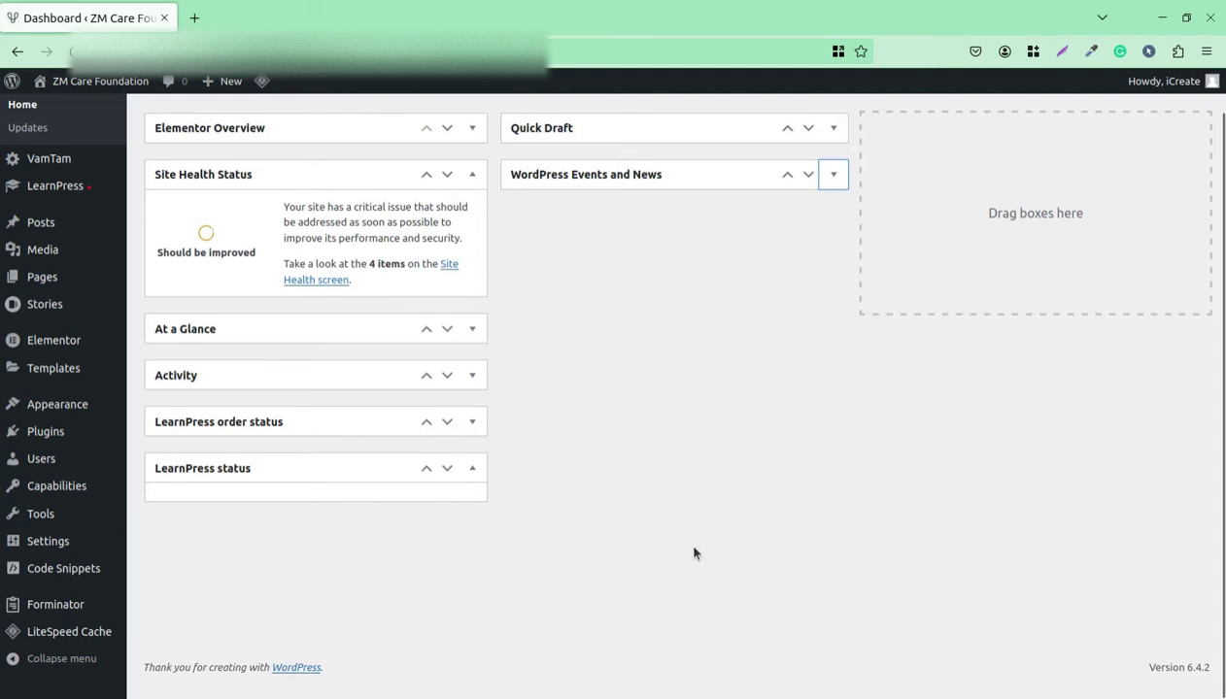
{"action": "scroll", "coordinate": [694, 553], "scroll_direction": "up", "scroll_amount": 1}
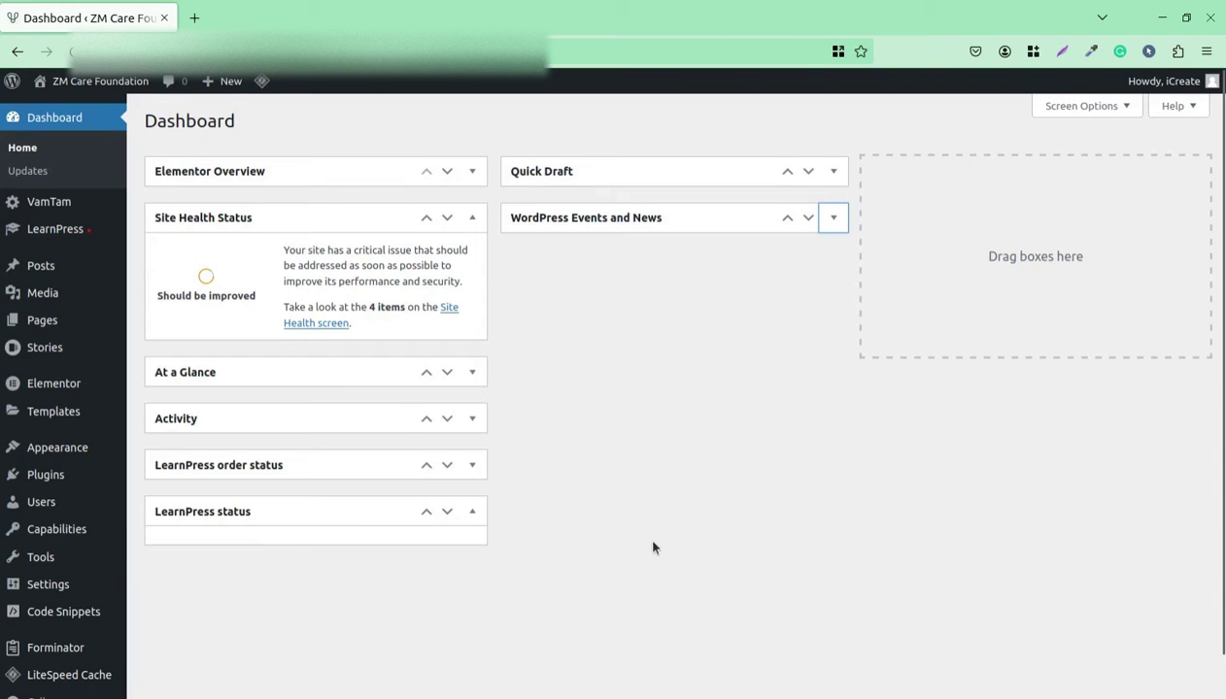
{"action": "scroll", "coordinate": [771, 493], "scroll_direction": "down", "scroll_amount": 1}
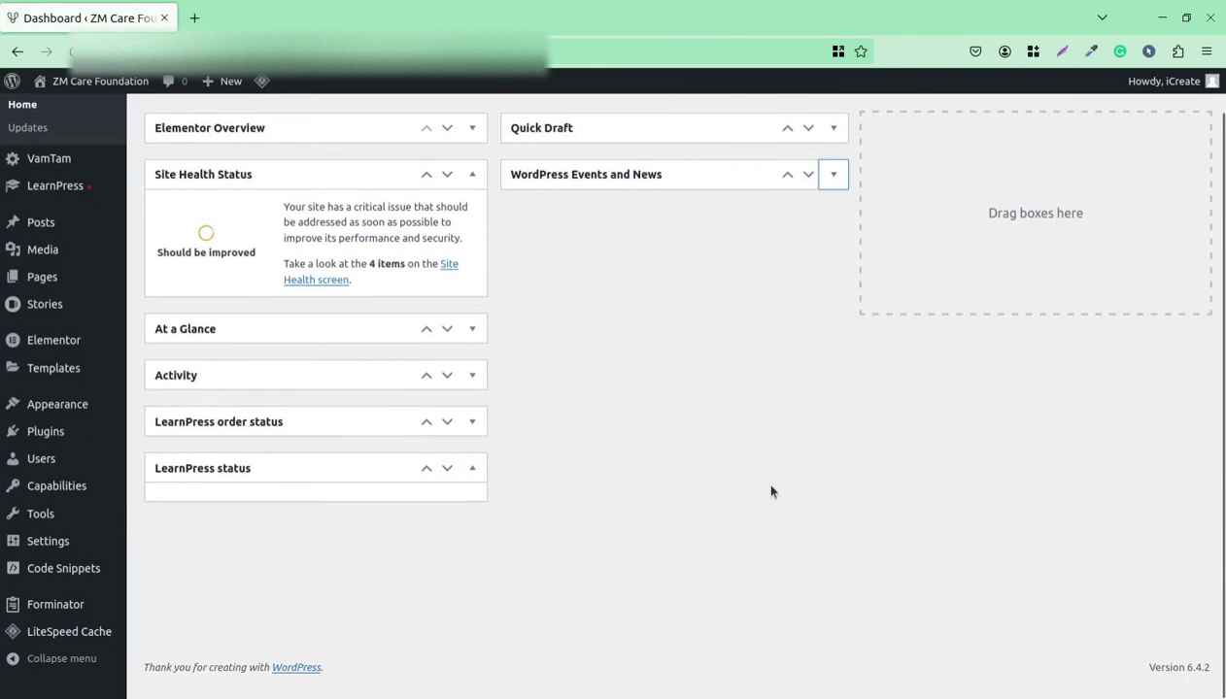
{"action": "scroll", "coordinate": [771, 492], "scroll_direction": "up", "scroll_amount": 1}
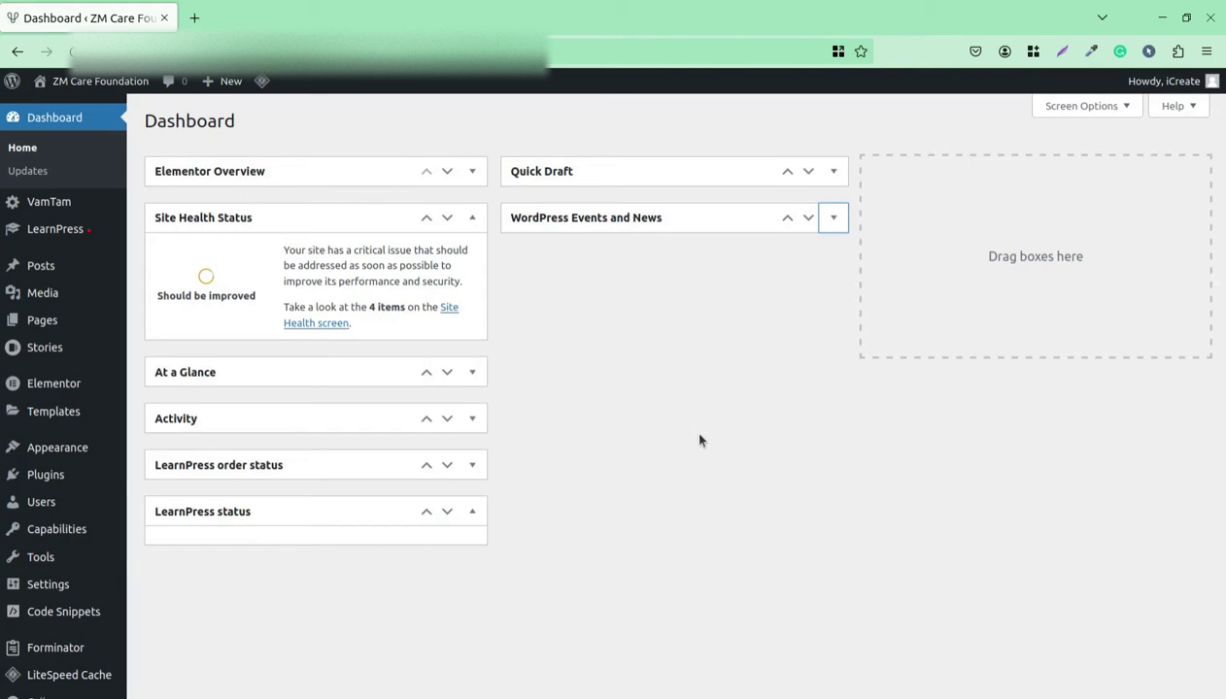
{"action": "scroll", "coordinate": [621, 481], "scroll_direction": "down", "scroll_amount": 1}
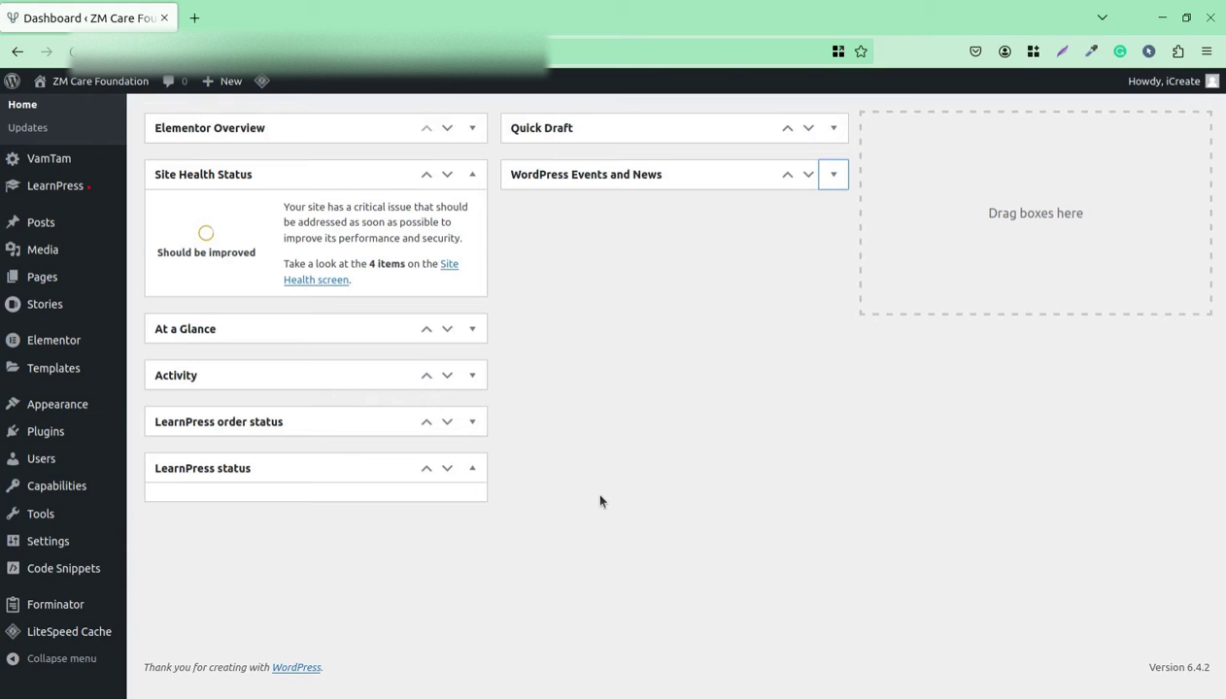
{"action": "scroll", "coordinate": [599, 501], "scroll_direction": "up", "scroll_amount": 1}
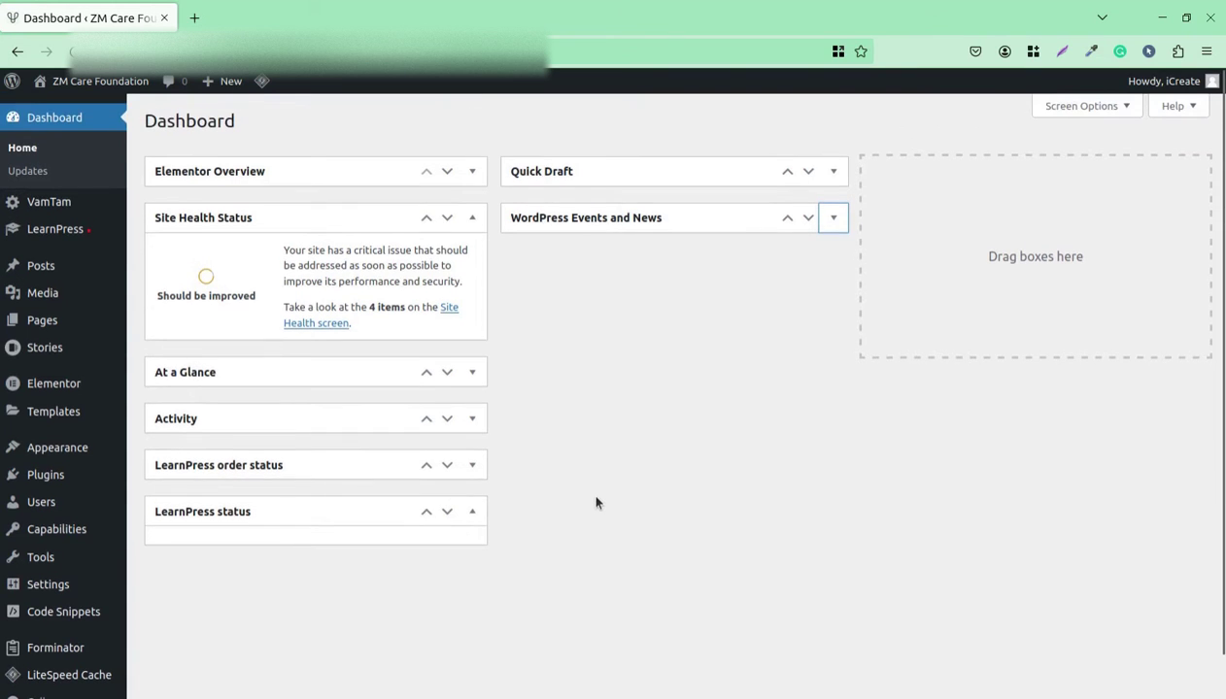
{"action": "scroll", "coordinate": [616, 504], "scroll_direction": "down", "scroll_amount": 1}
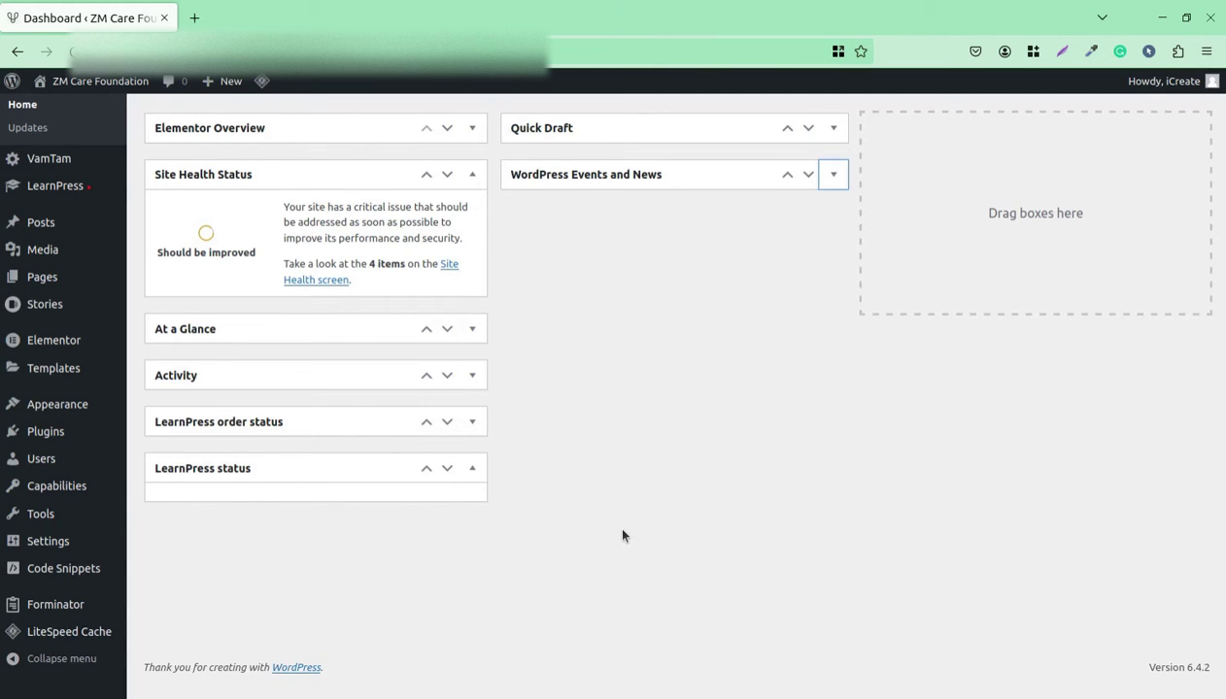
{"action": "scroll", "coordinate": [622, 535], "scroll_direction": "up", "scroll_amount": 1}
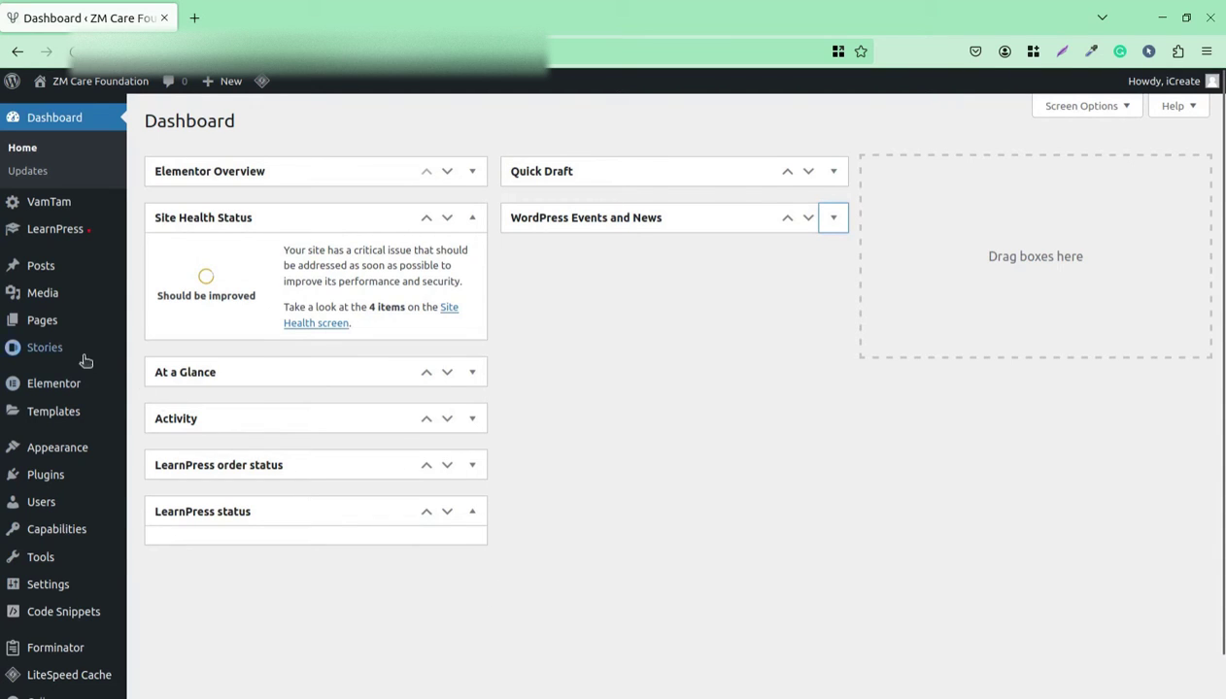
{"action": "mouse_move", "coordinate": [68, 352]}
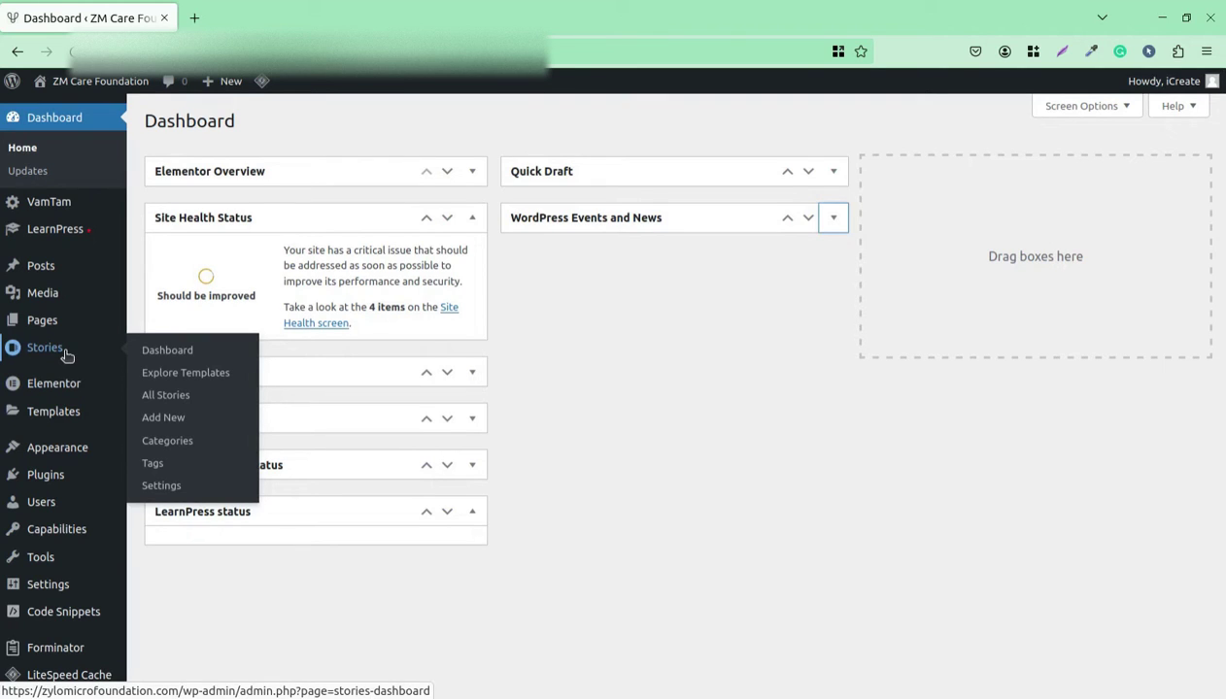
{"action": "mouse_move", "coordinate": [54, 265]}
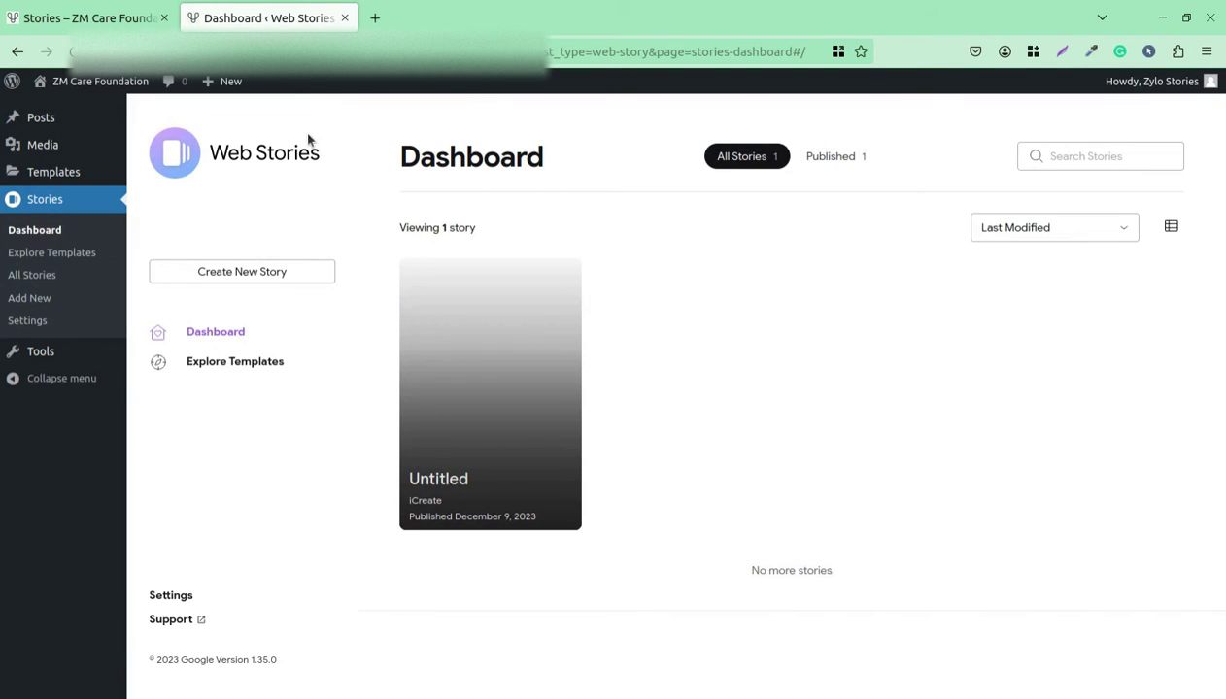
Look through the Media, Tools, Posts, Stories and LearnPress admin sections available to the restricted test users.
{"action": "left_click", "coordinate": [49, 152]}
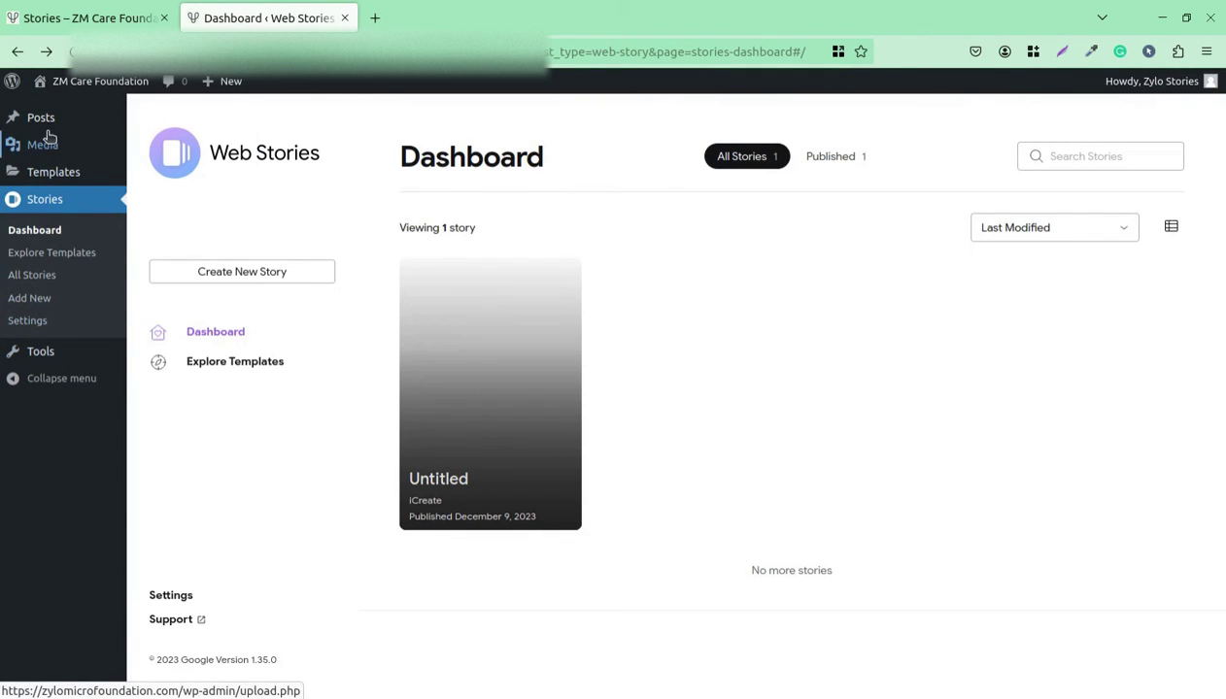
{"action": "mouse_move", "coordinate": [45, 139]}
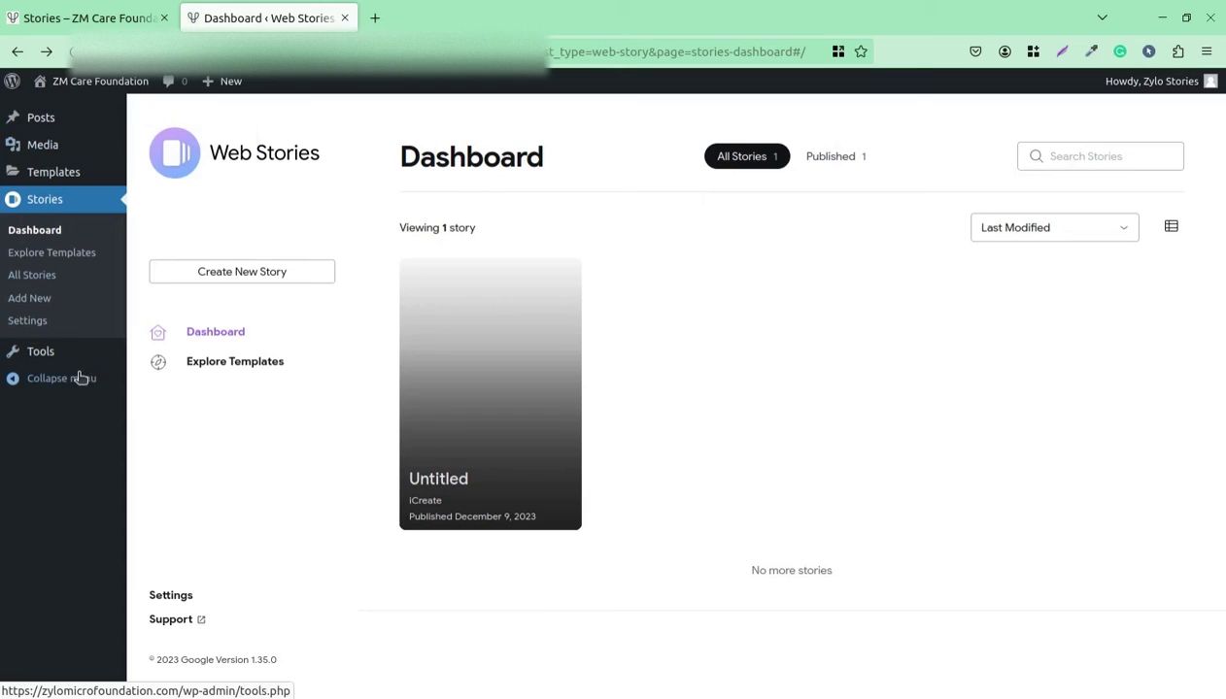
{"action": "left_click", "coordinate": [39, 328]}
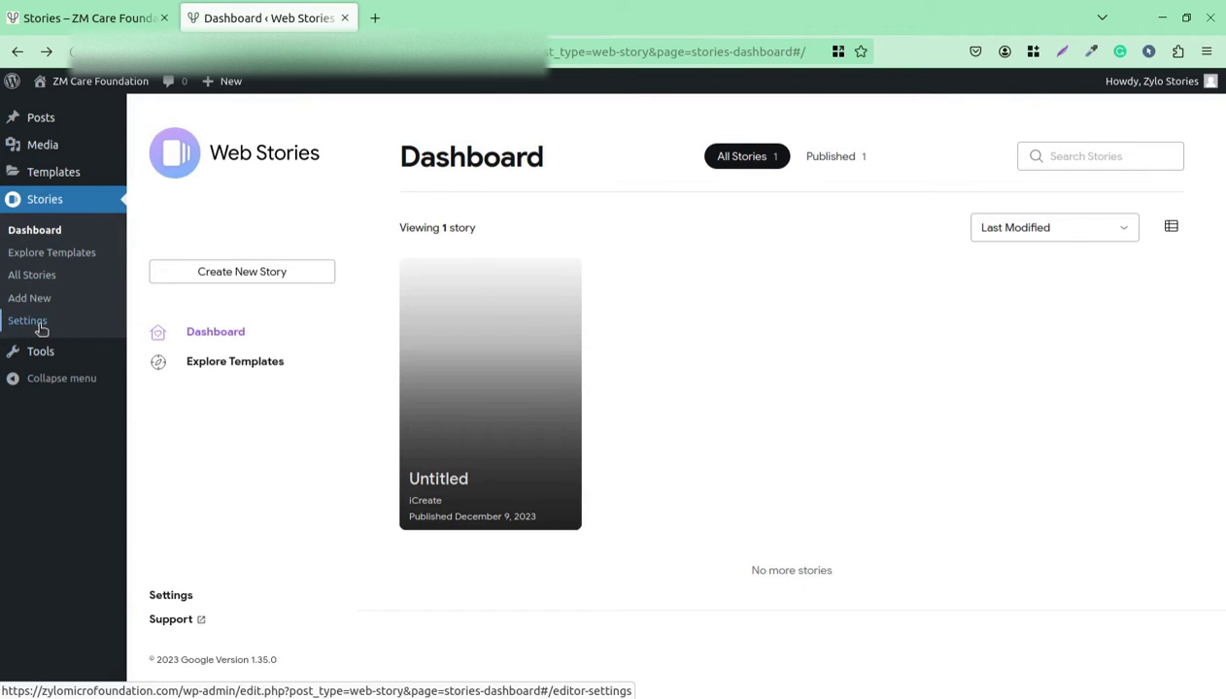
{"action": "left_click", "coordinate": [43, 360]}
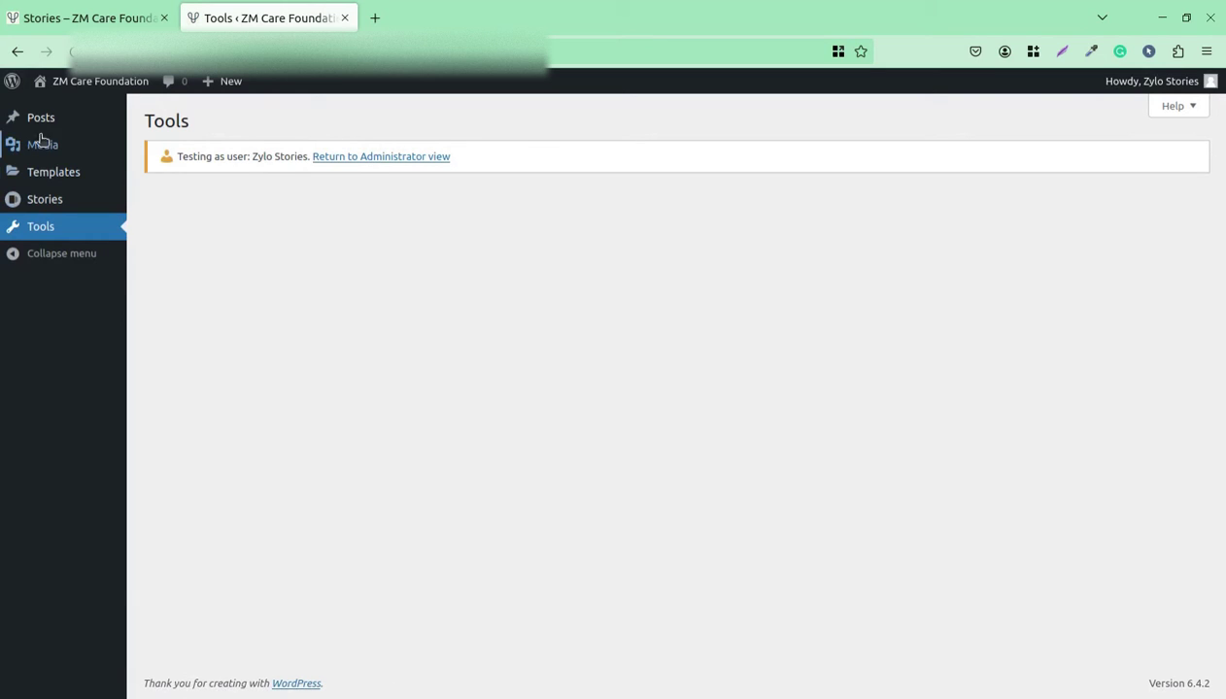
{"action": "mouse_move", "coordinate": [46, 121]}
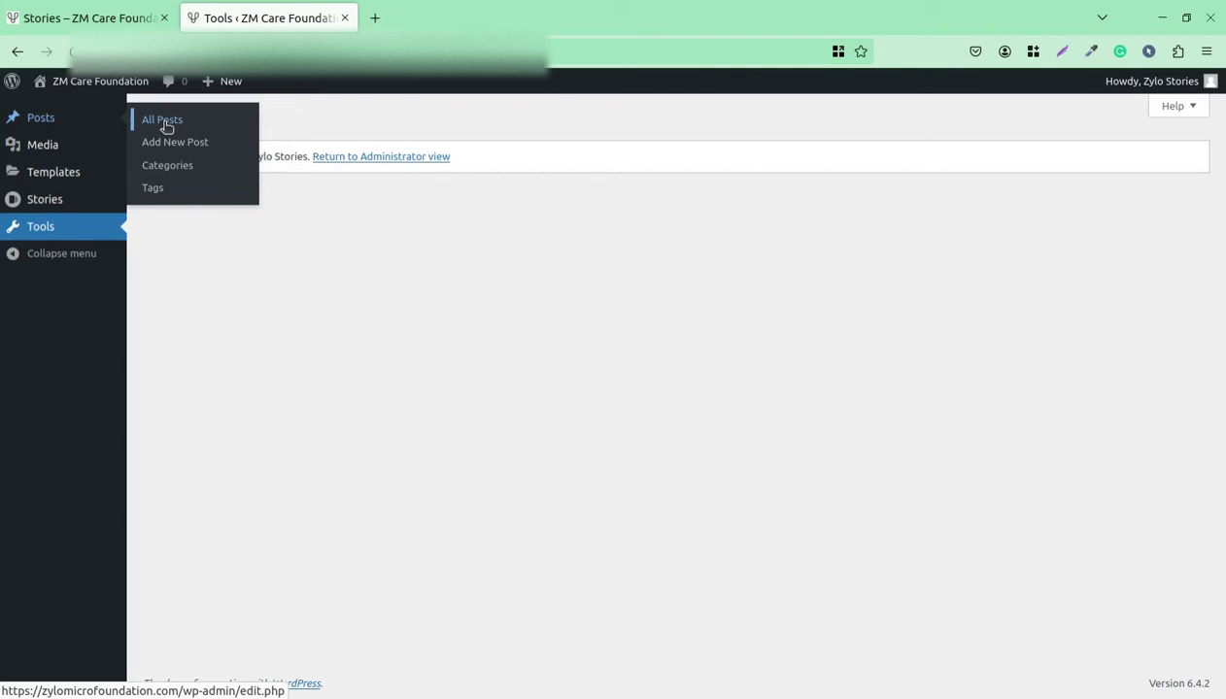
{"action": "left_click", "coordinate": [53, 203]}
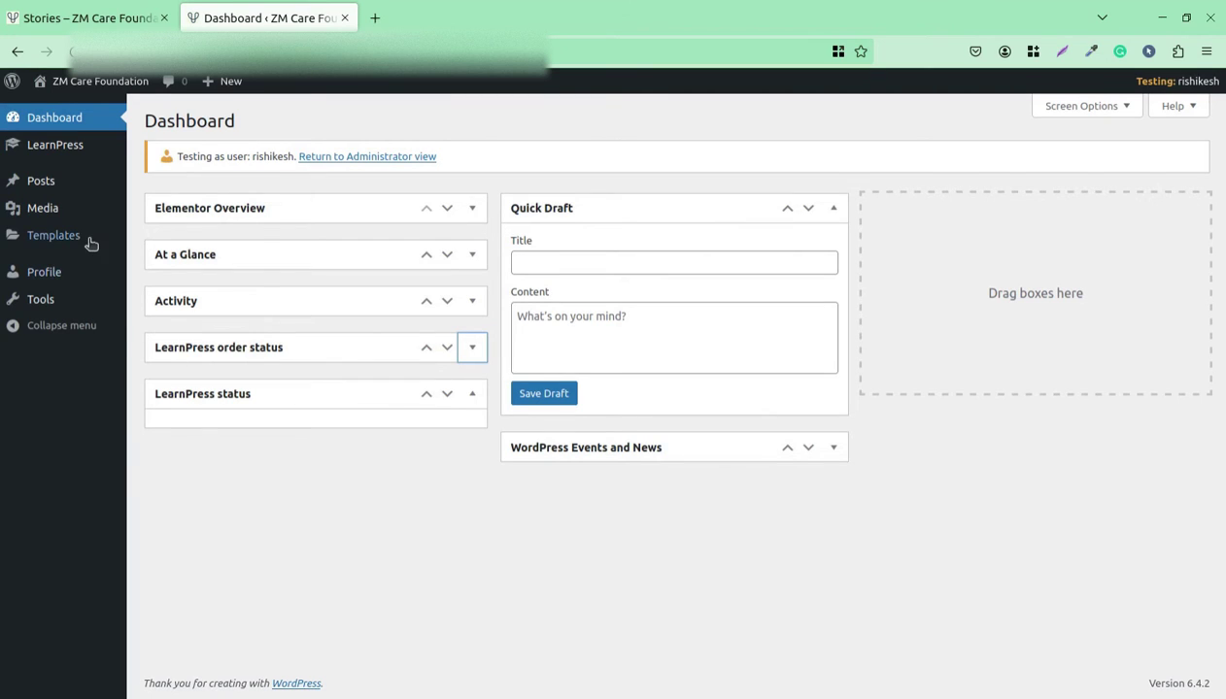
{"action": "mouse_move", "coordinate": [73, 146]}
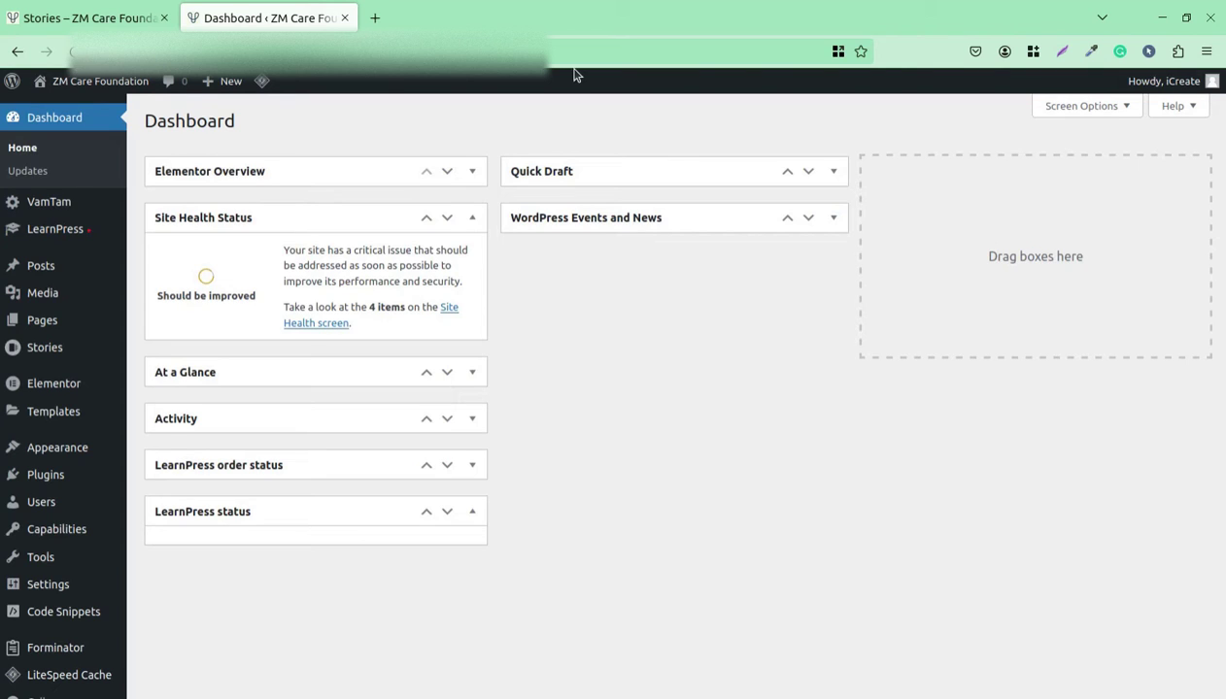
Collapse the Site Health Status box and open the PublishPress Capabilities dashboard.
{"action": "left_click", "coordinate": [474, 219]}
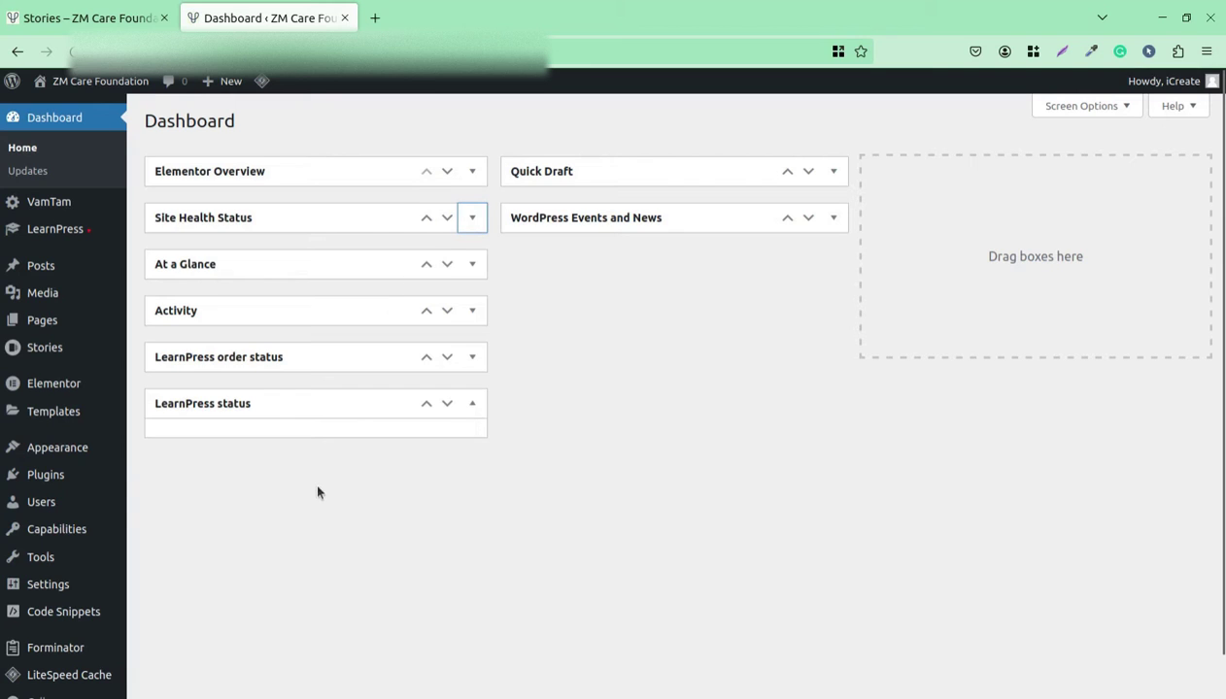
{"action": "mouse_move", "coordinate": [78, 538]}
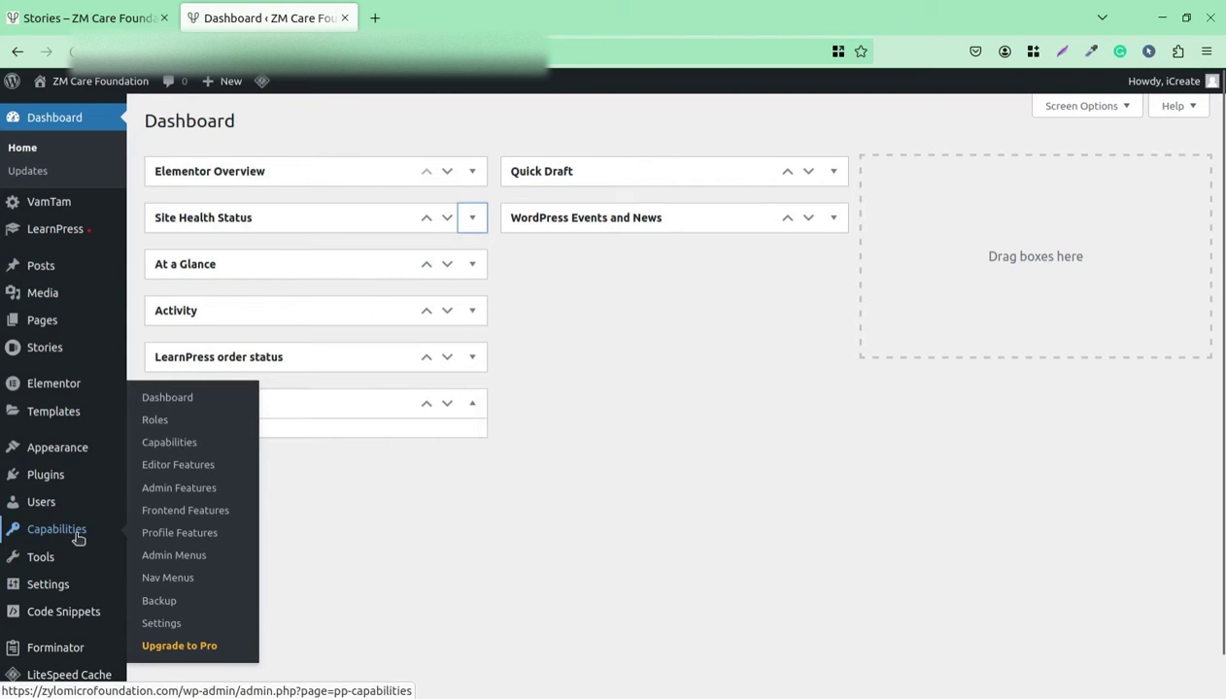
{"action": "left_click", "coordinate": [161, 406]}
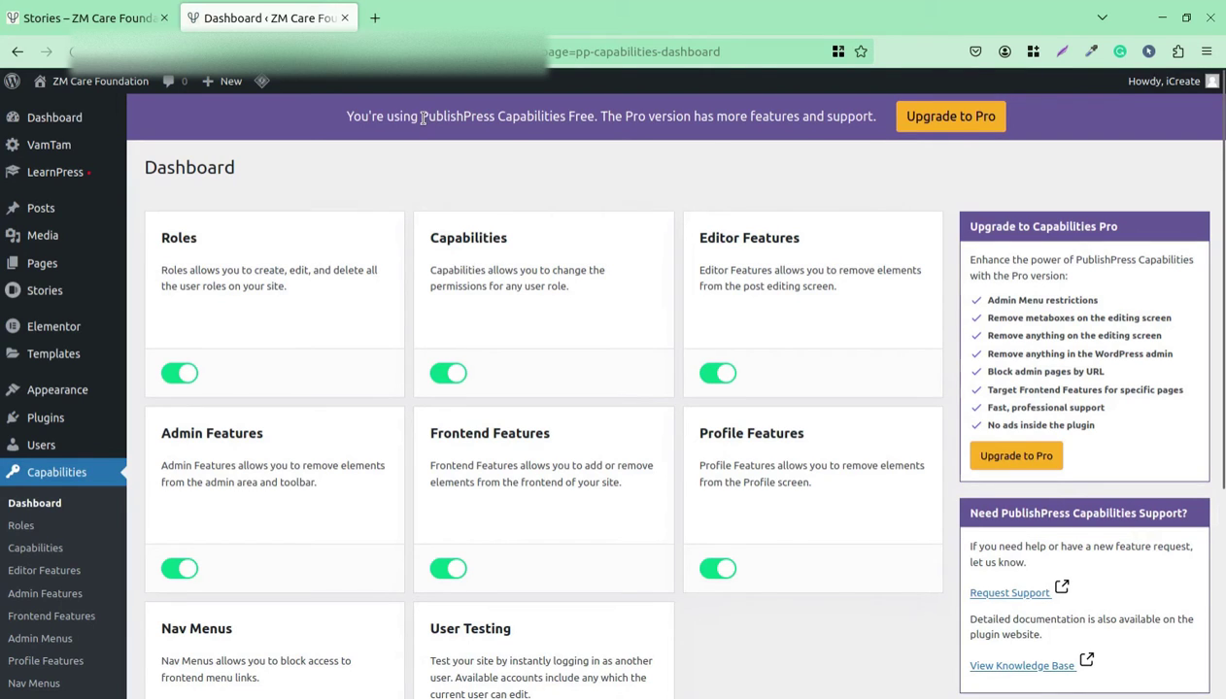
Read through the feature descriptions on the Capabilities dashboard, especially those for Capabilities and User Testing.
{"action": "left_click_drag", "start_coordinate": [422, 116], "coordinate": [589, 122]}
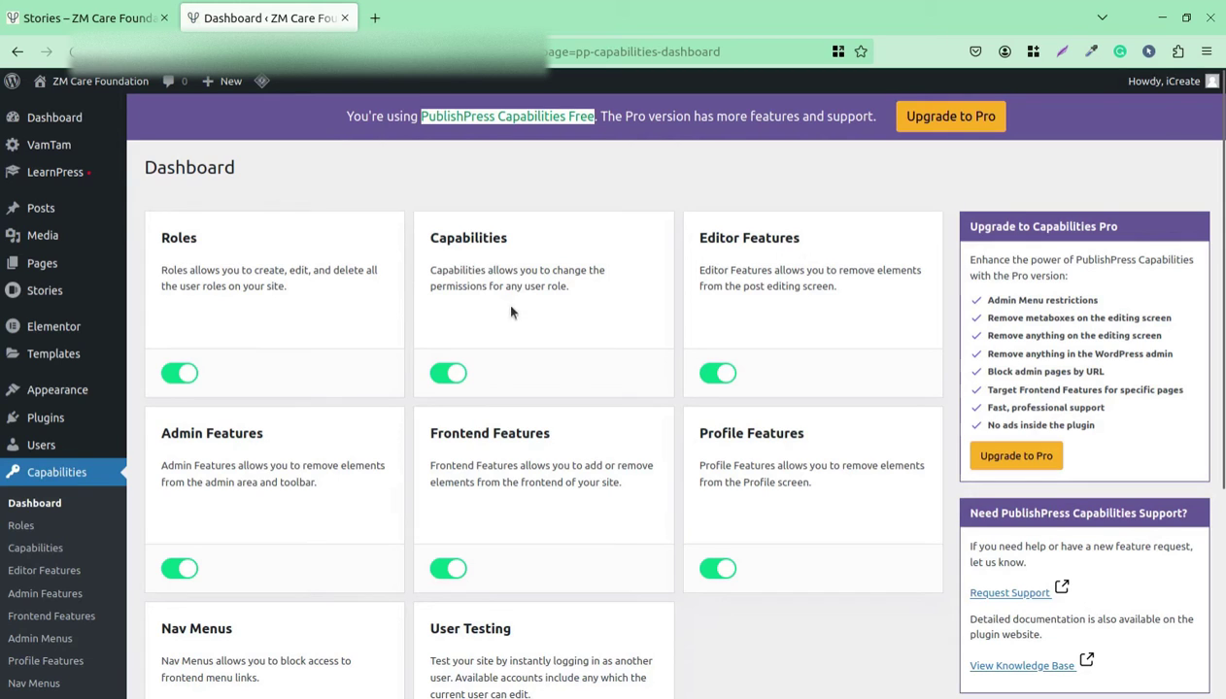
{"action": "left_click_drag", "start_coordinate": [576, 303], "coordinate": [431, 272]}
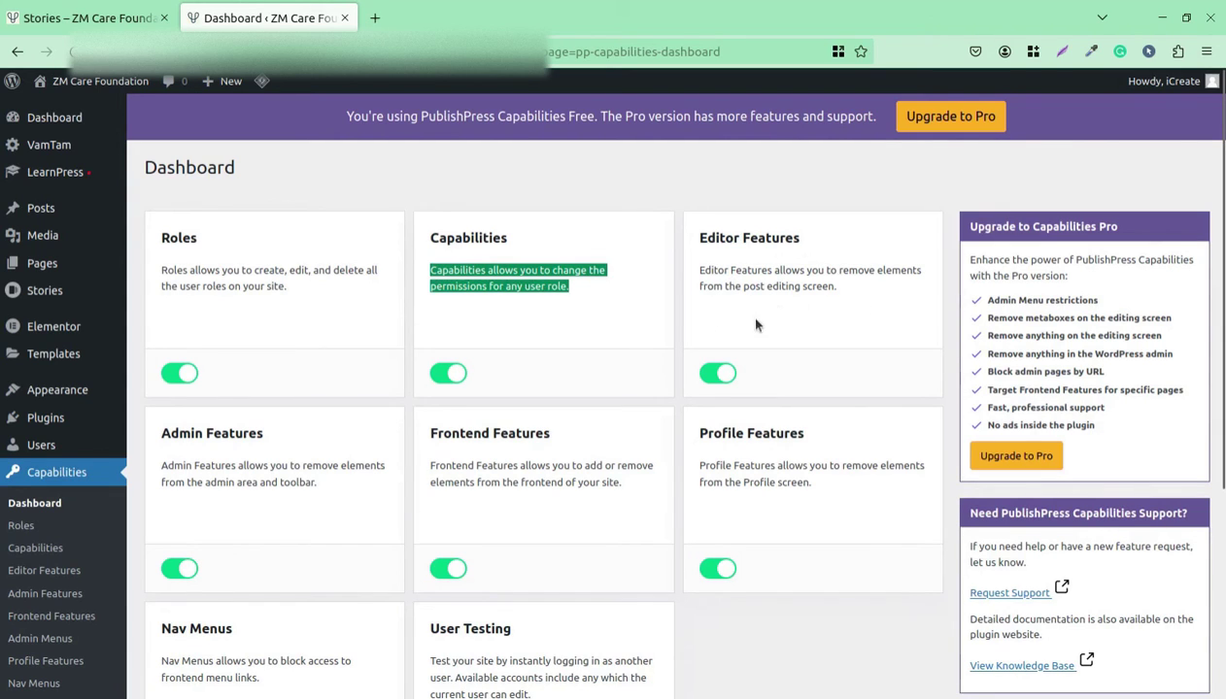
{"action": "scroll", "coordinate": [805, 310], "scroll_direction": "down", "scroll_amount": 2}
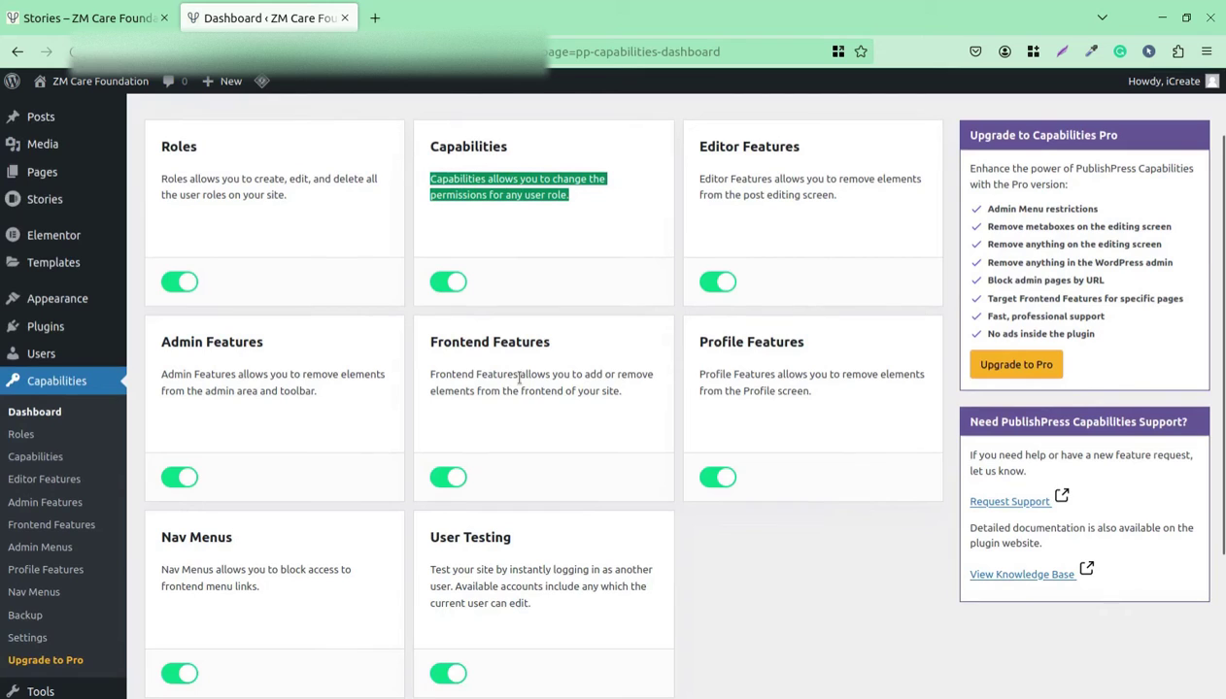
{"action": "scroll", "coordinate": [443, 407], "scroll_direction": "down", "scroll_amount": 3}
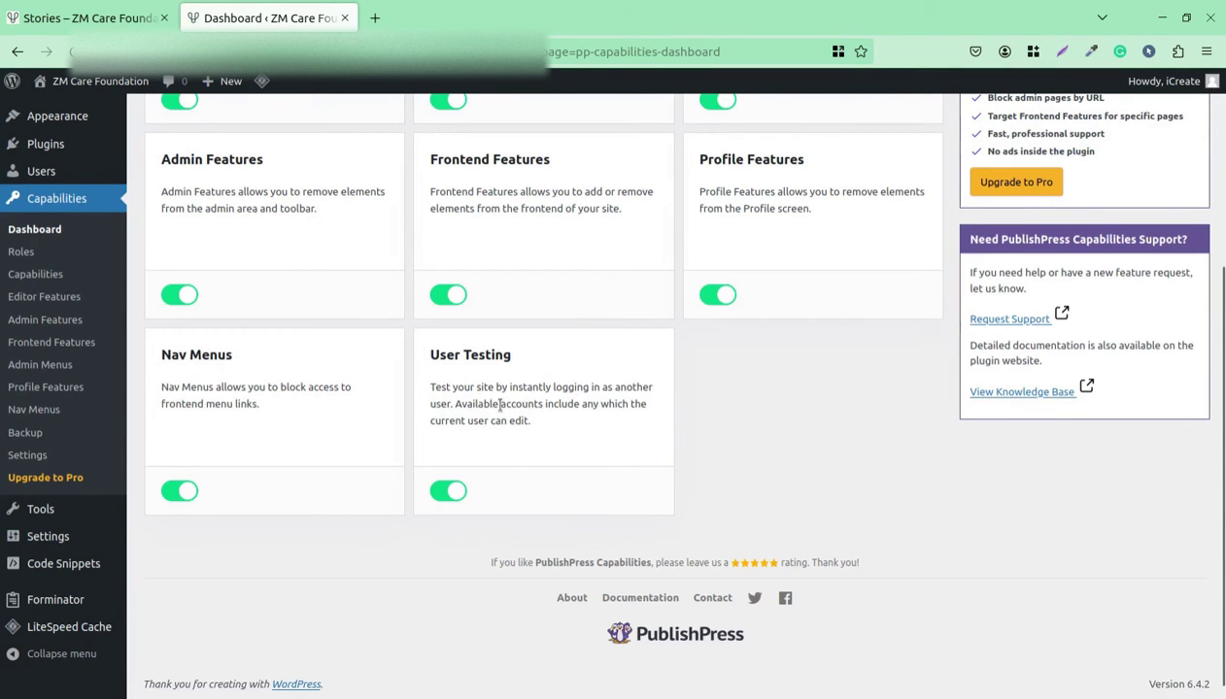
{"action": "scroll", "coordinate": [505, 291], "scroll_direction": "up", "scroll_amount": 5}
{"action": "triple_click", "coordinate": [505, 286]}
{"action": "scroll", "coordinate": [502, 280], "scroll_direction": "down", "scroll_amount": 3}
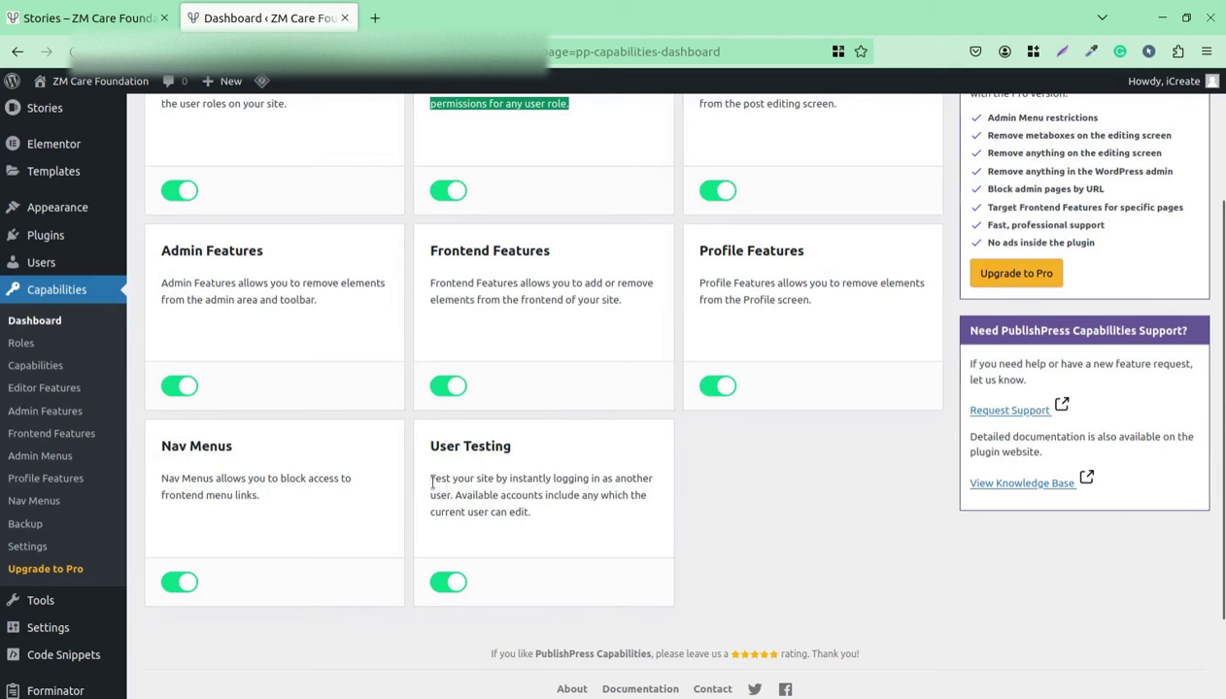
{"action": "left_click_drag", "start_coordinate": [432, 482], "coordinate": [562, 511]}
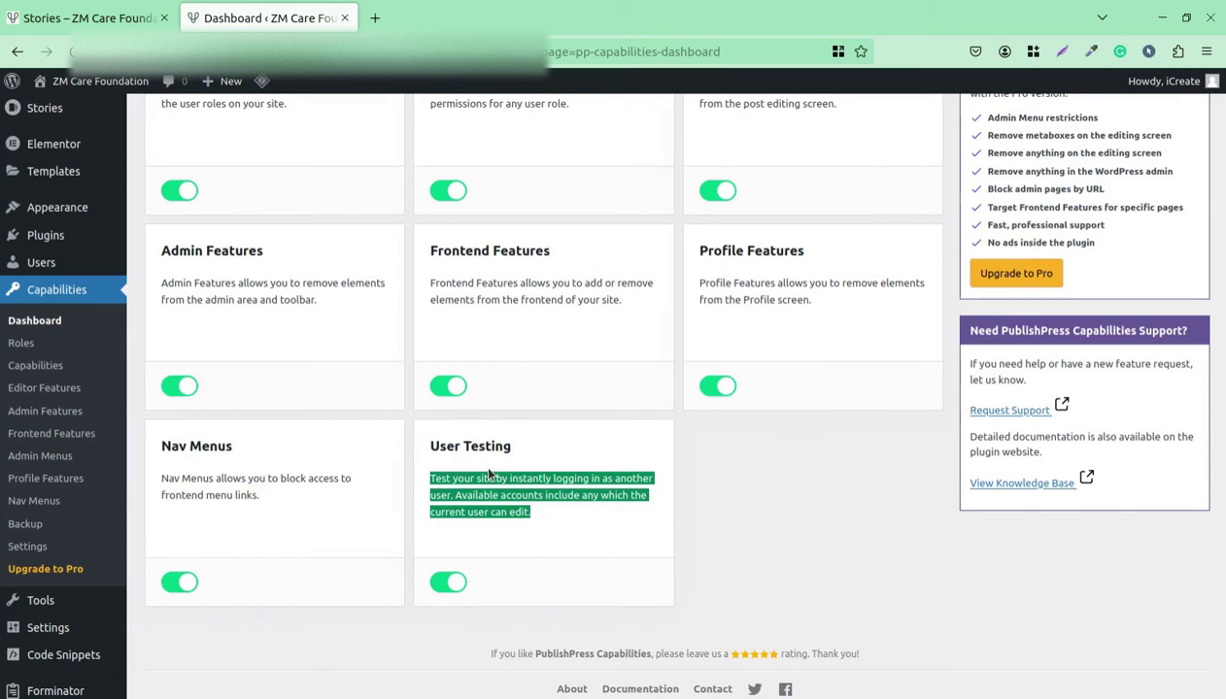
Bring up the Role Capabilities page, switch to the list of roles and open the form for creating a new role.
{"action": "left_click", "coordinate": [55, 372]}
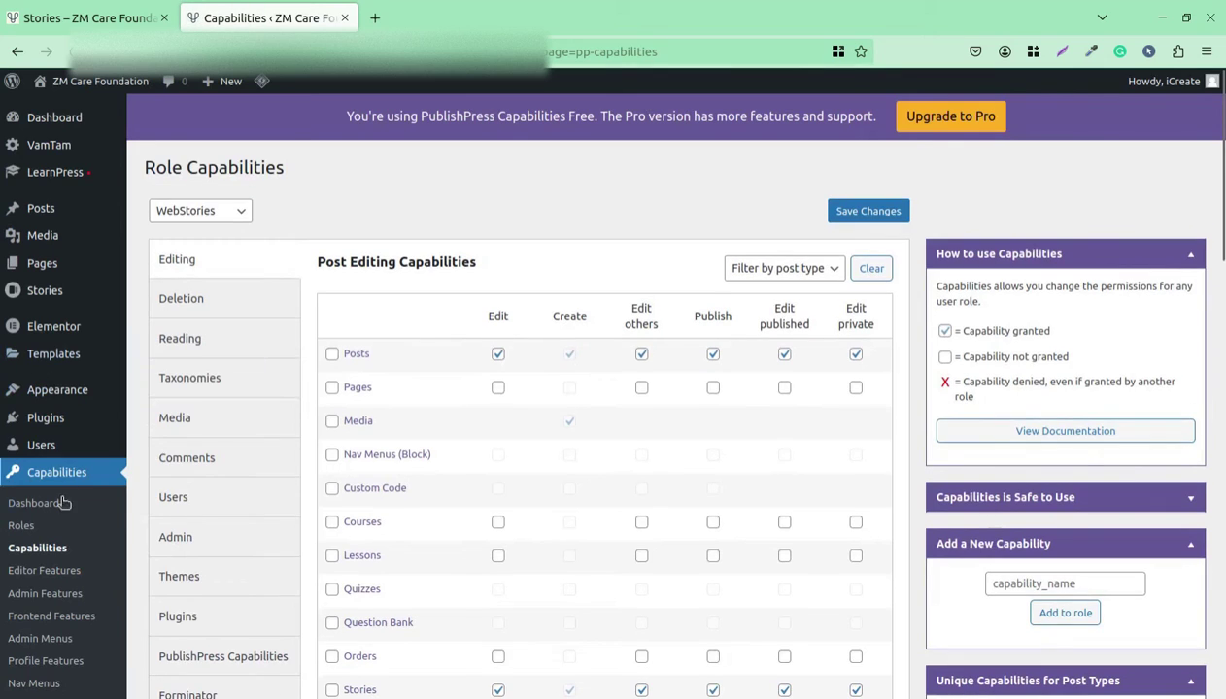
{"action": "left_click", "coordinate": [29, 532]}
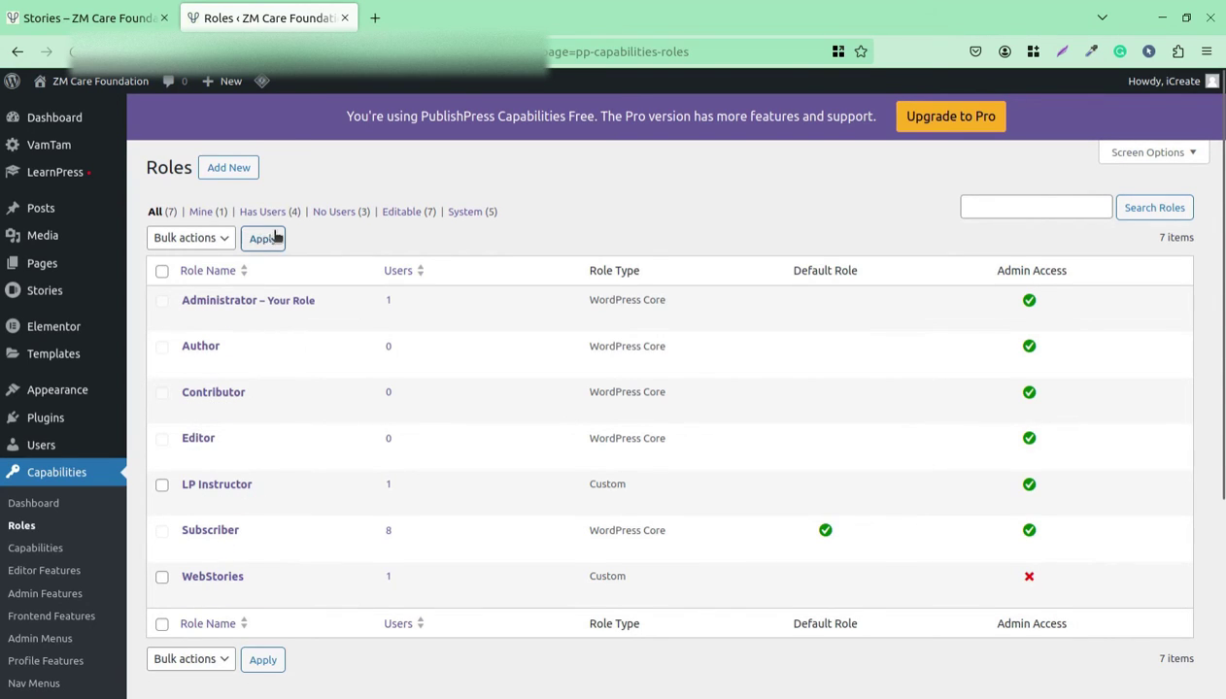
{"action": "left_click", "coordinate": [229, 172]}
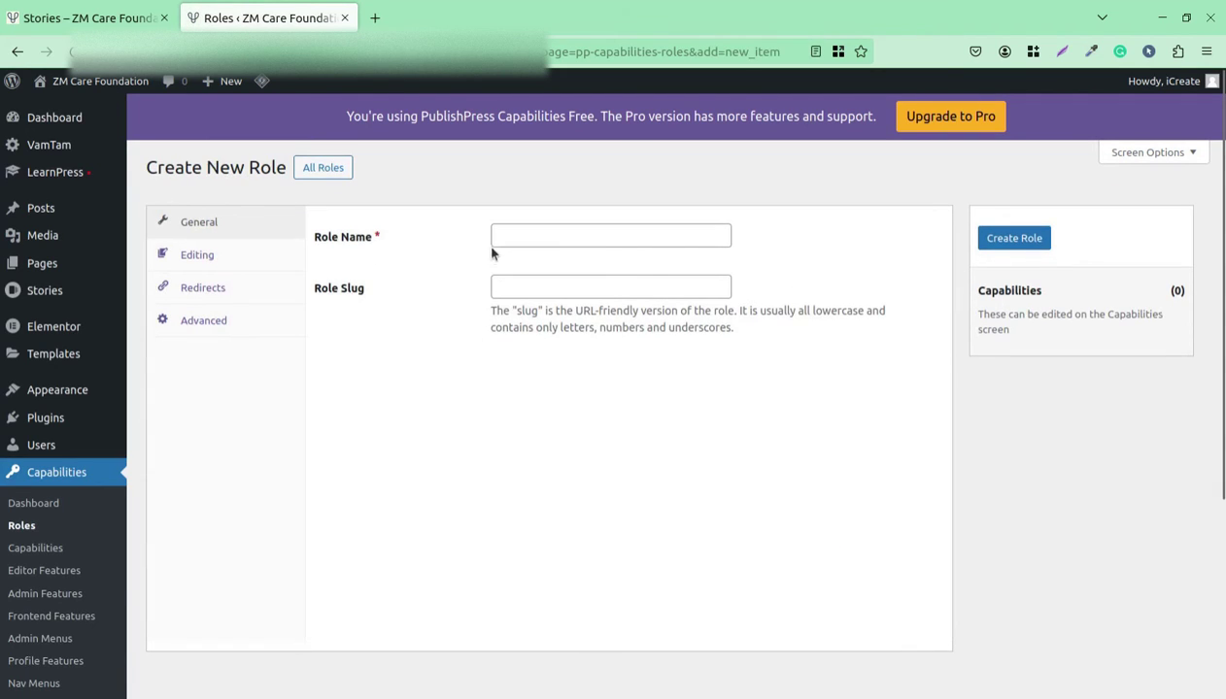
Review the Editing, Redirects and Advanced settings of the new role, and return to its General settings.
{"action": "left_click", "coordinate": [210, 260]}
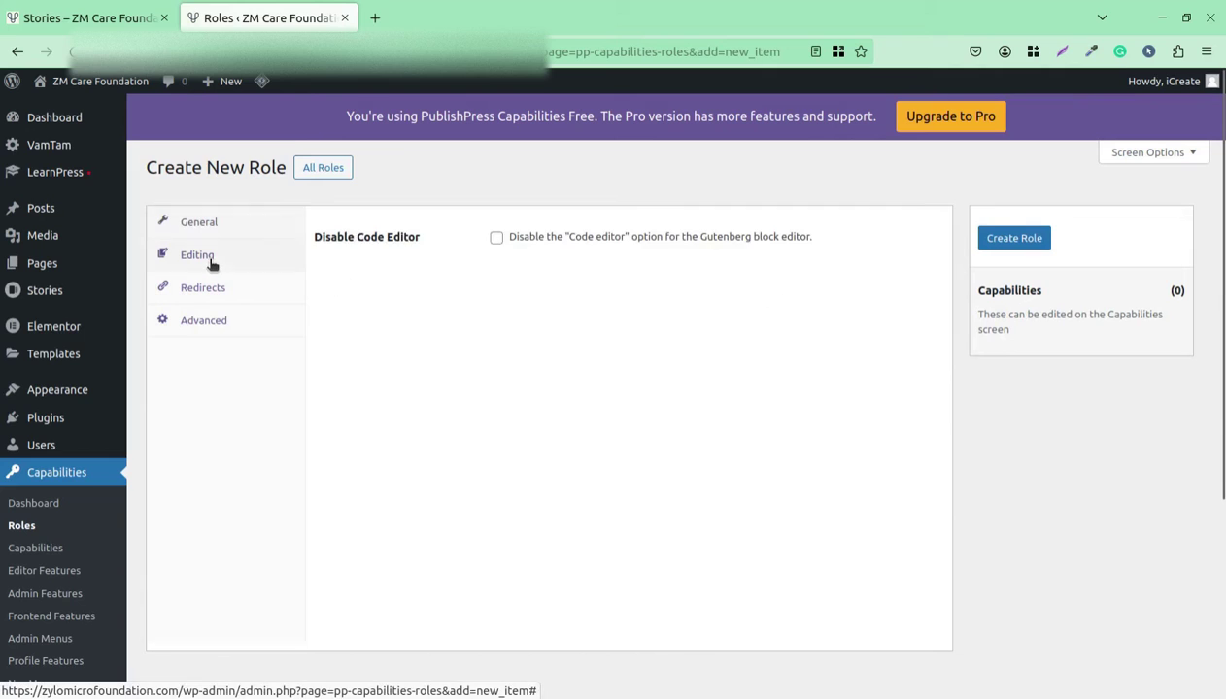
{"action": "left_click", "coordinate": [210, 291]}
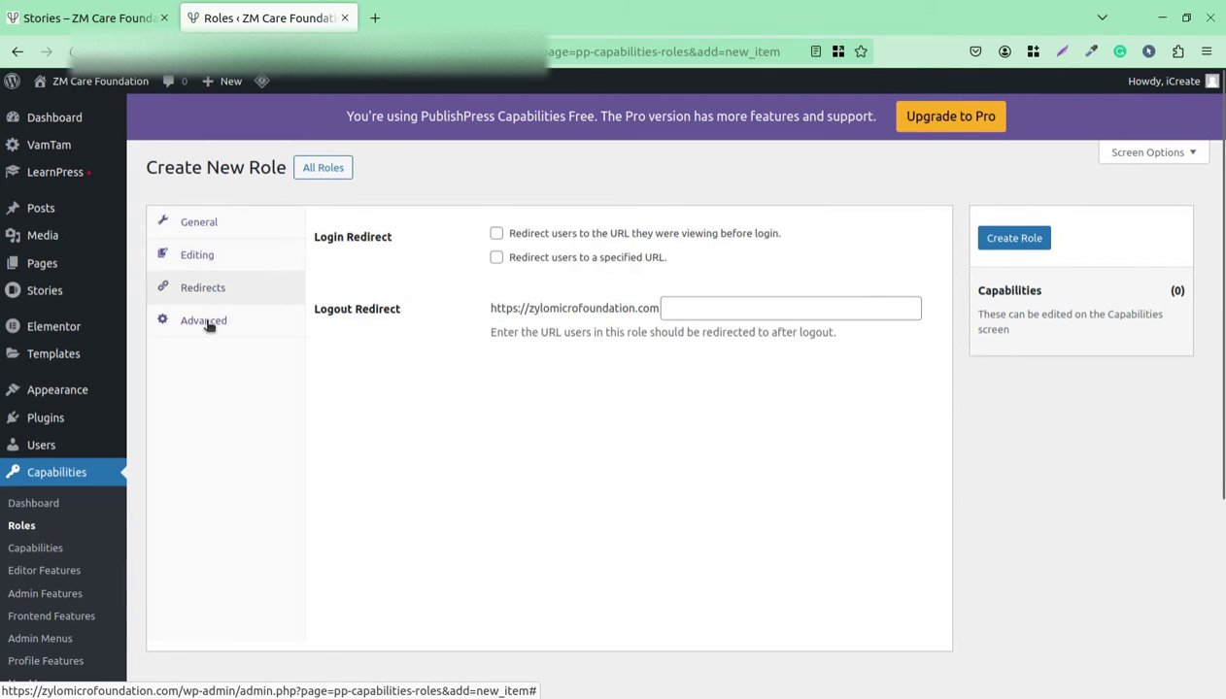
{"action": "left_click", "coordinate": [208, 325]}
{"action": "left_click", "coordinate": [208, 291]}
{"action": "left_click", "coordinate": [207, 231]}
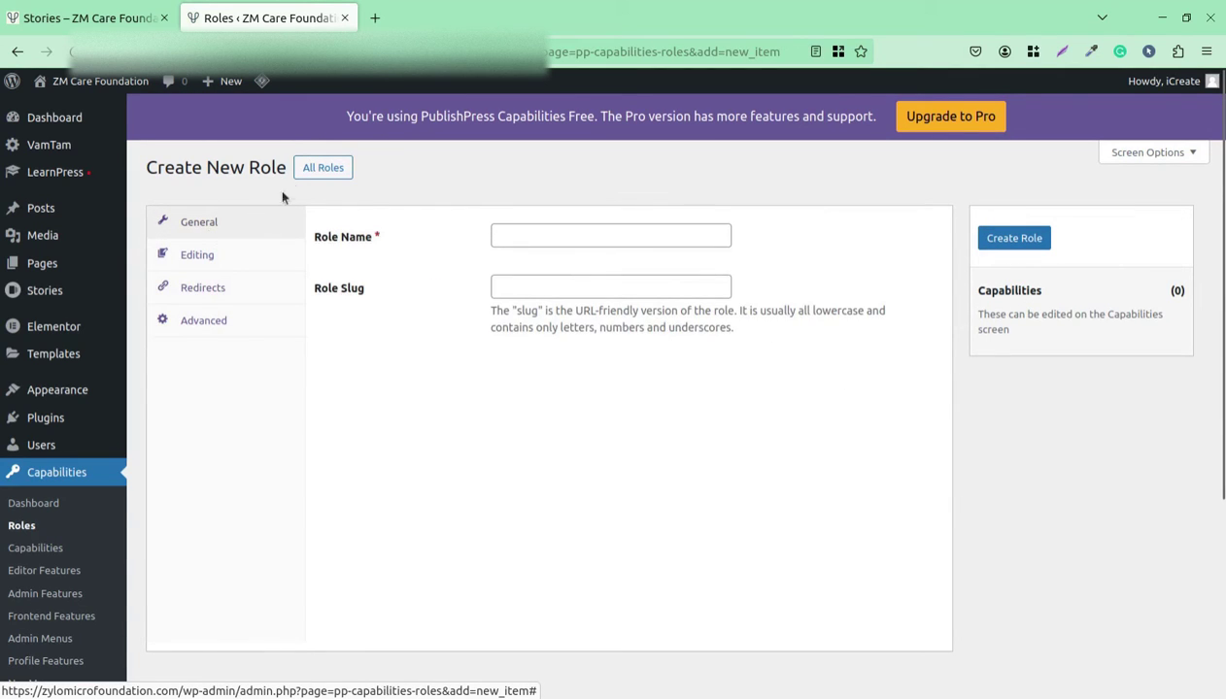
Open the Role Capabilities page and review the post editing capabilities of the WebStories role.
{"action": "left_click", "coordinate": [37, 549]}
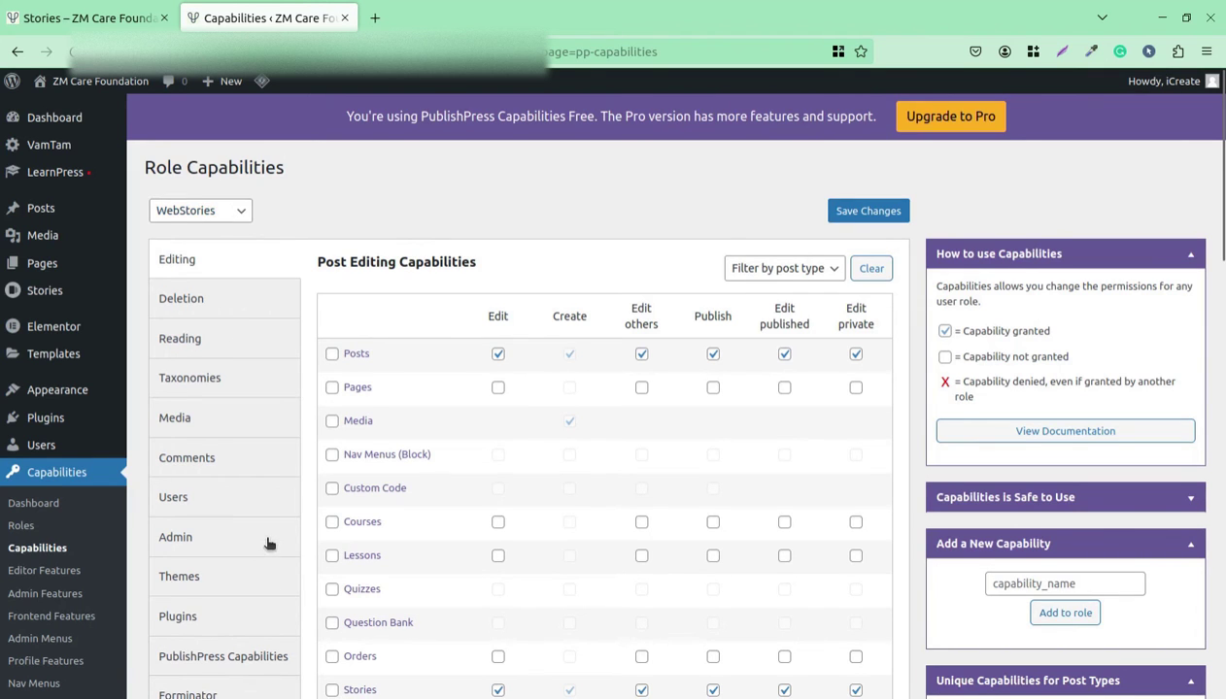
{"action": "scroll", "coordinate": [267, 547], "scroll_direction": "down", "scroll_amount": 3}
{"action": "scroll", "coordinate": [231, 528], "scroll_direction": "up", "scroll_amount": 3}
{"action": "scroll", "coordinate": [548, 476], "scroll_direction": "down", "scroll_amount": 1}
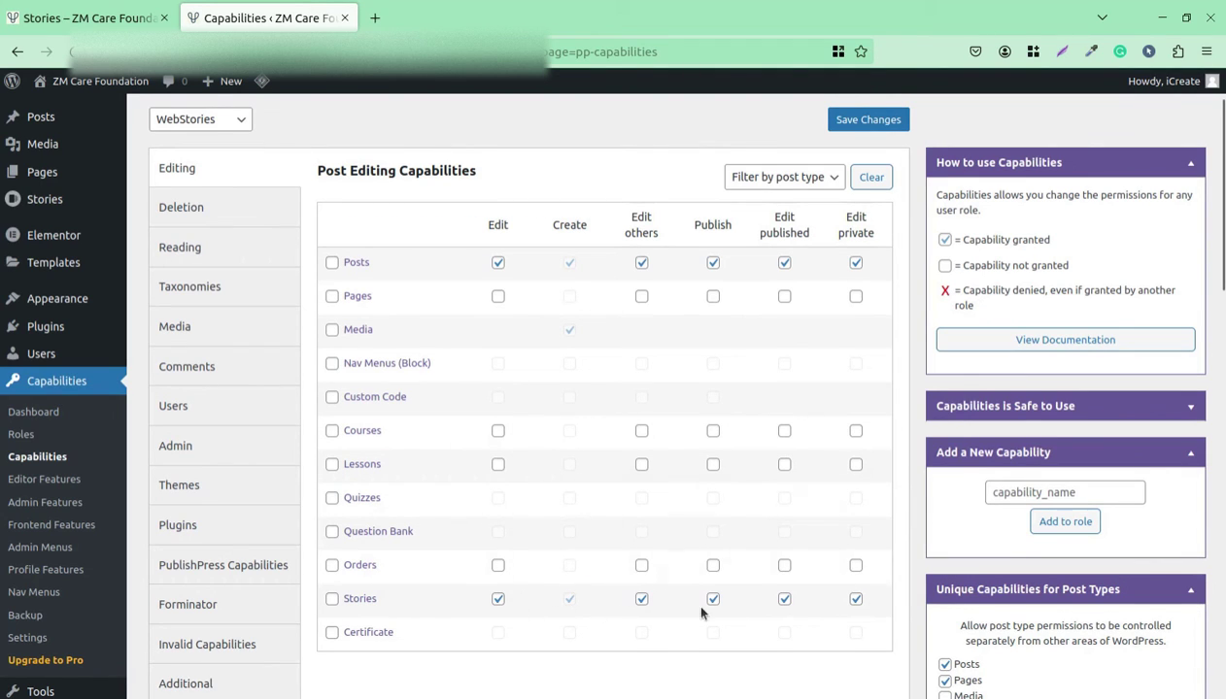
Go through the WebStories role's Deletion, Reading, Taxonomies, Media, Comments, Users, Admin and Themes capabilities.
{"action": "left_click", "coordinate": [198, 221]}
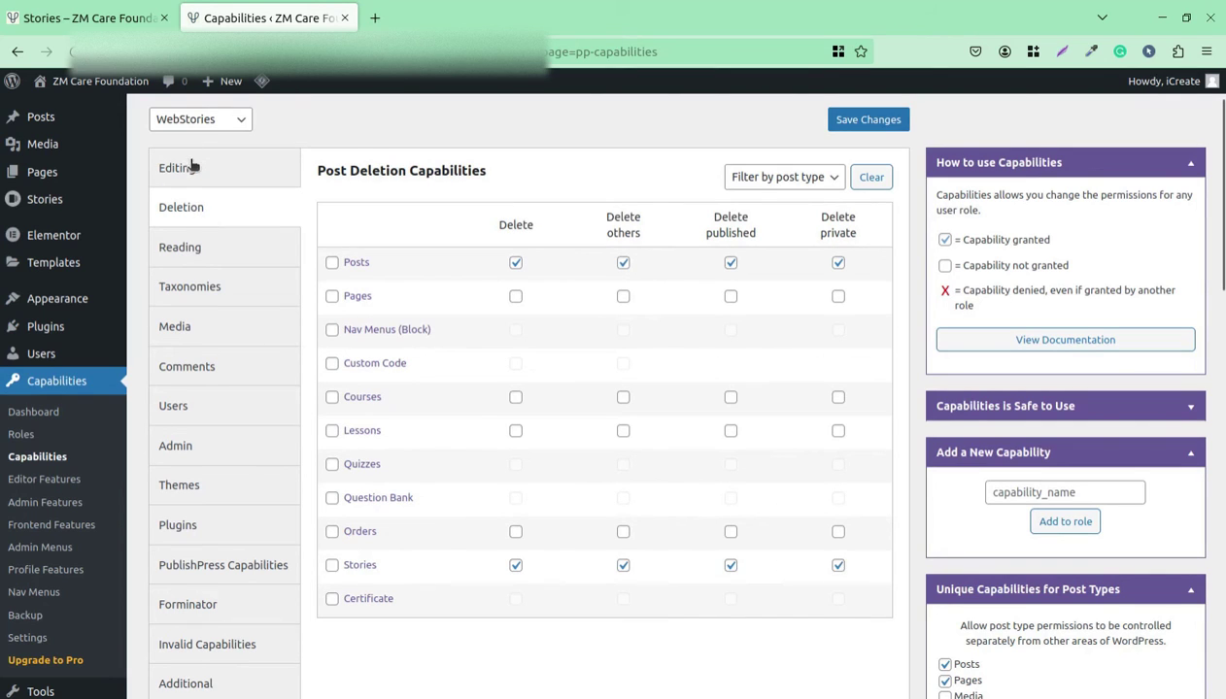
{"action": "left_click", "coordinate": [199, 254]}
{"action": "left_click", "coordinate": [196, 294]}
{"action": "left_click", "coordinate": [192, 333]}
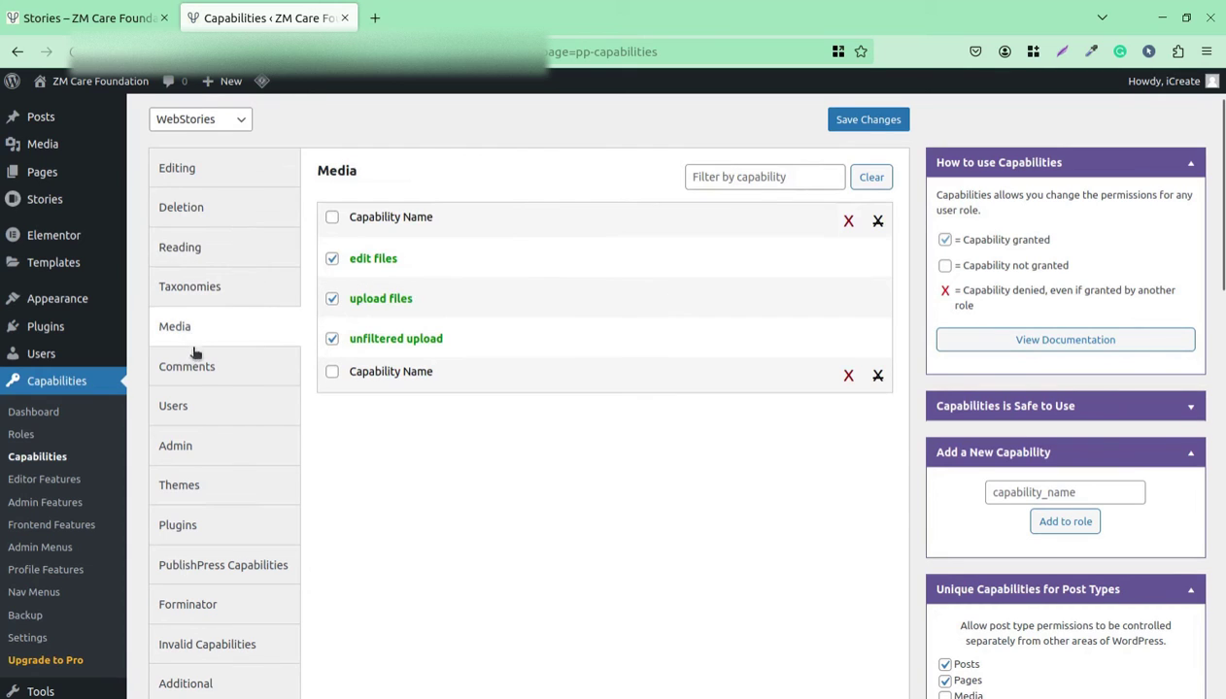
{"action": "left_click", "coordinate": [198, 380]}
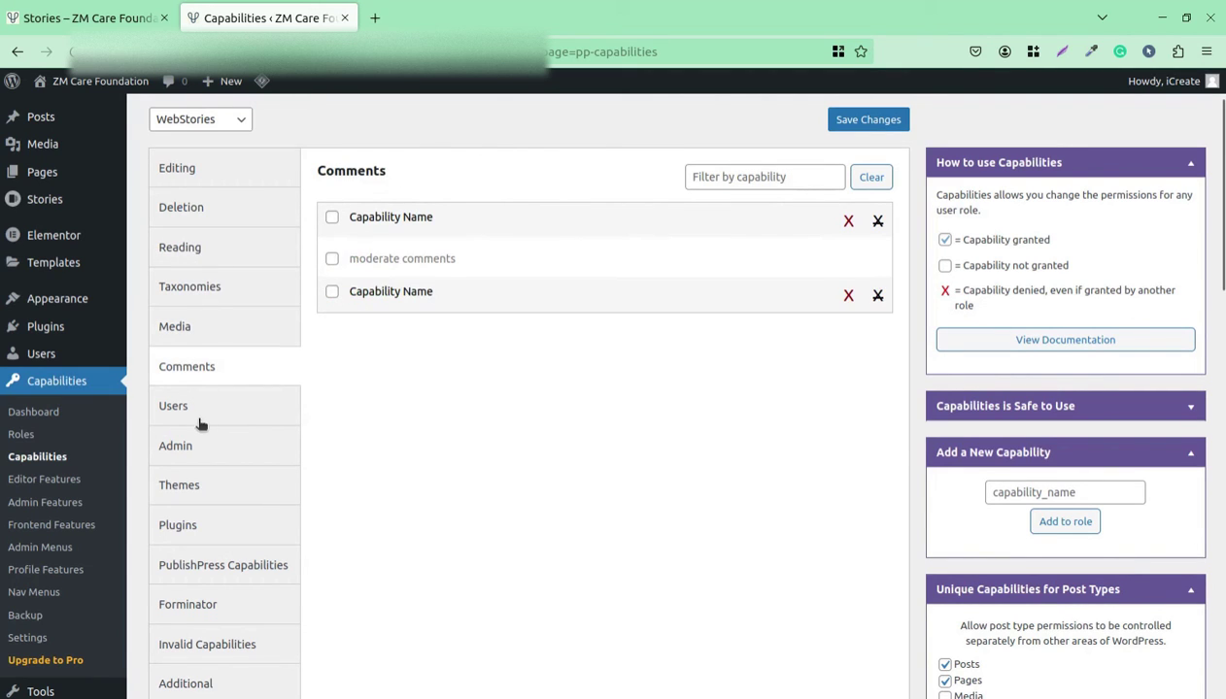
{"action": "left_click", "coordinate": [190, 412]}
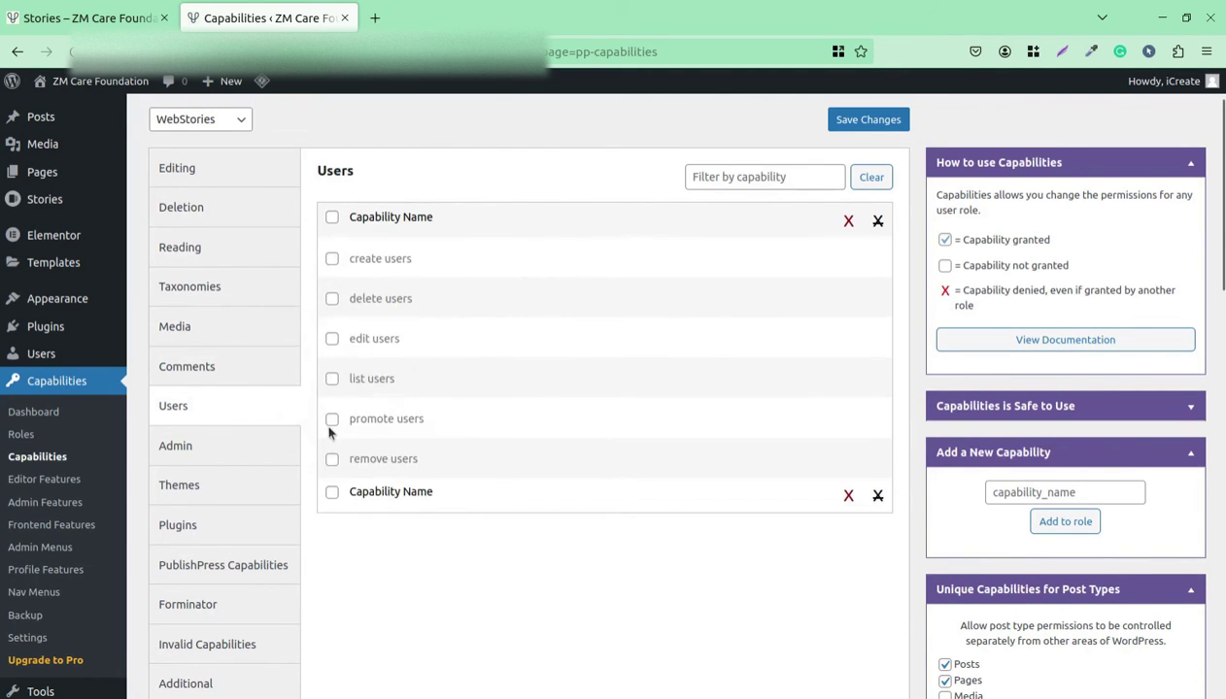
{"action": "left_click", "coordinate": [200, 449]}
{"action": "left_click", "coordinate": [199, 493]}
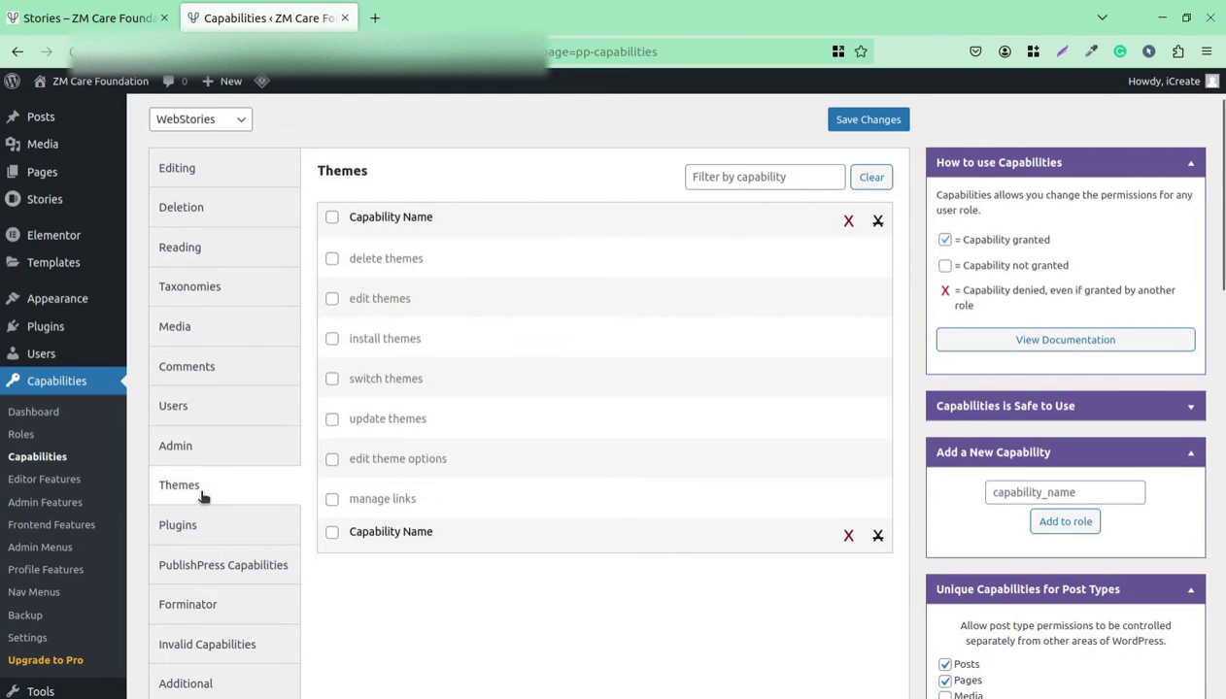
Review the role's Plugins, PublishPress Capabilities, Forminator, Invalid Capabilities and Additional capability groups.
{"action": "scroll", "coordinate": [280, 491], "scroll_direction": "down", "scroll_amount": 1}
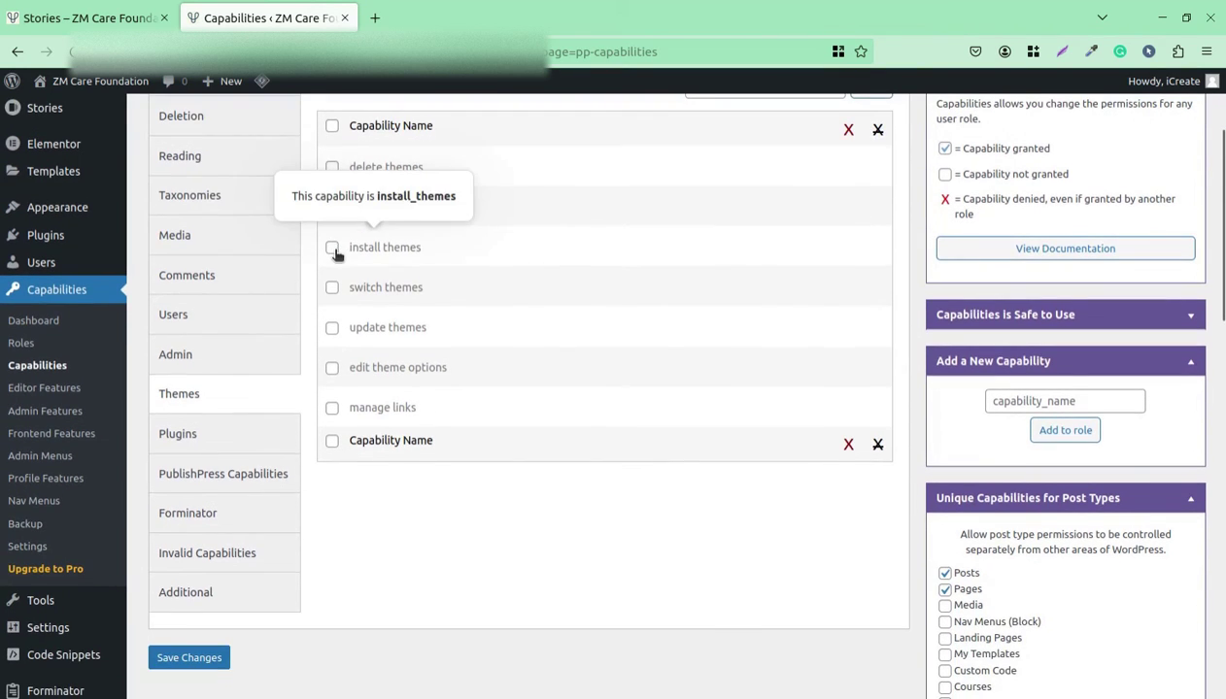
{"action": "left_click", "coordinate": [178, 432]}
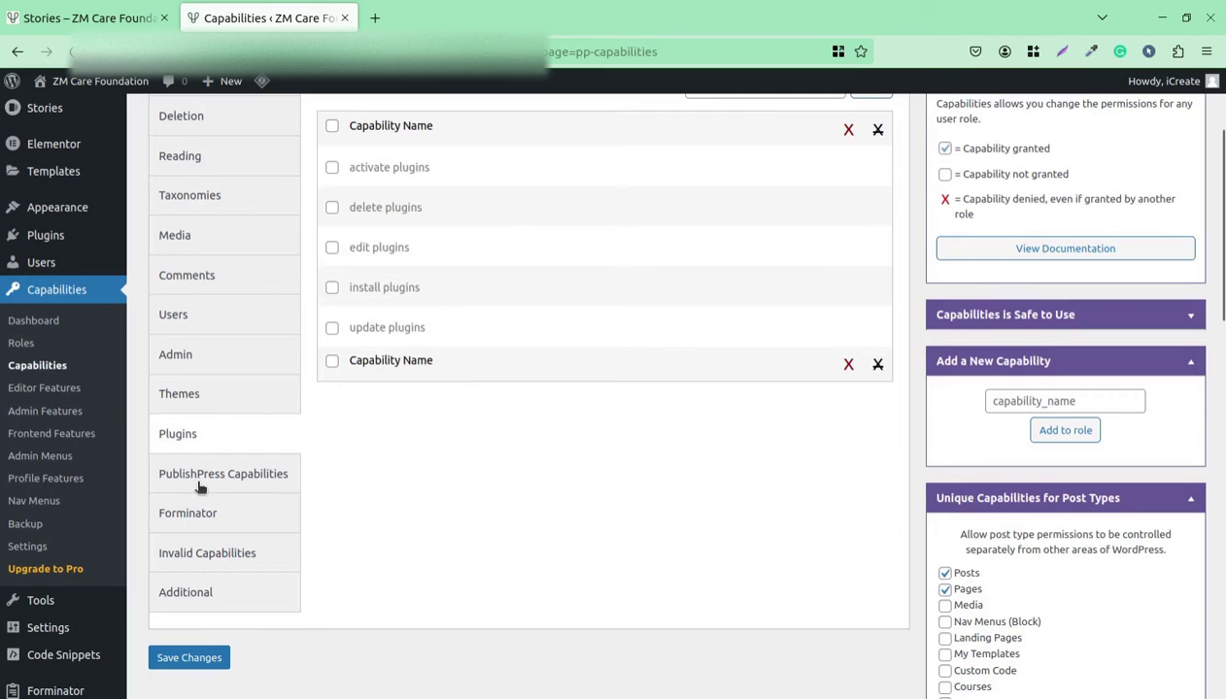
{"action": "left_click", "coordinate": [200, 476]}
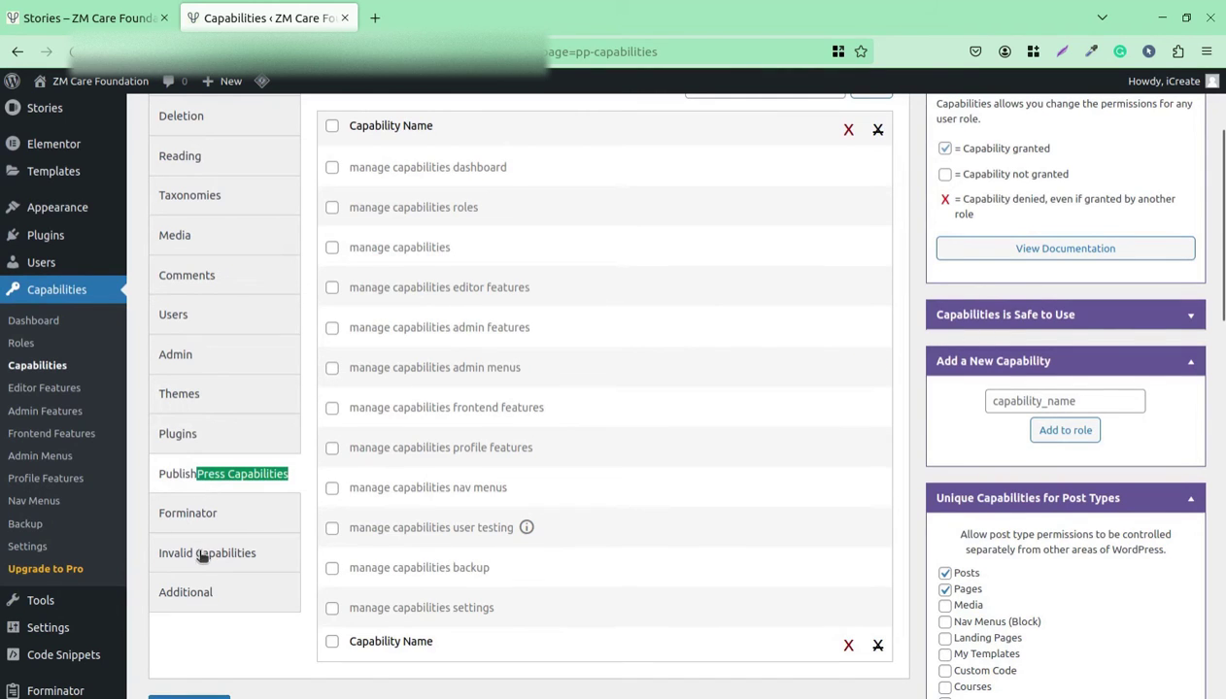
{"action": "left_click", "coordinate": [194, 520]}
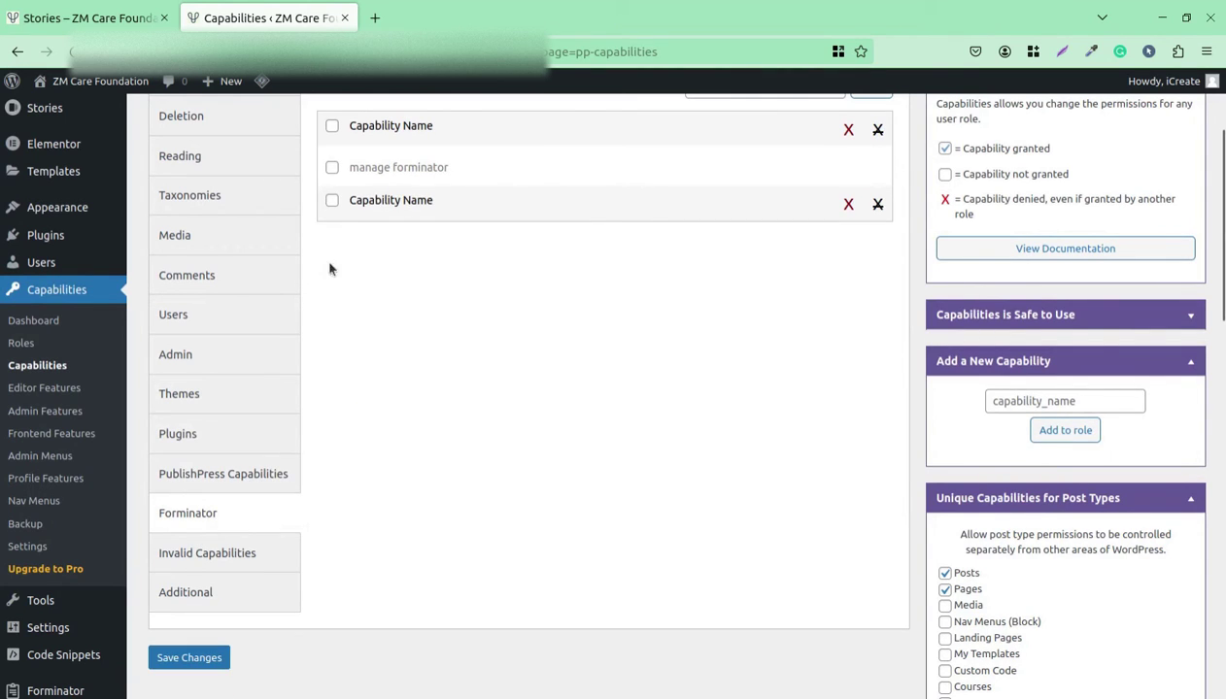
{"action": "left_click", "coordinate": [195, 559]}
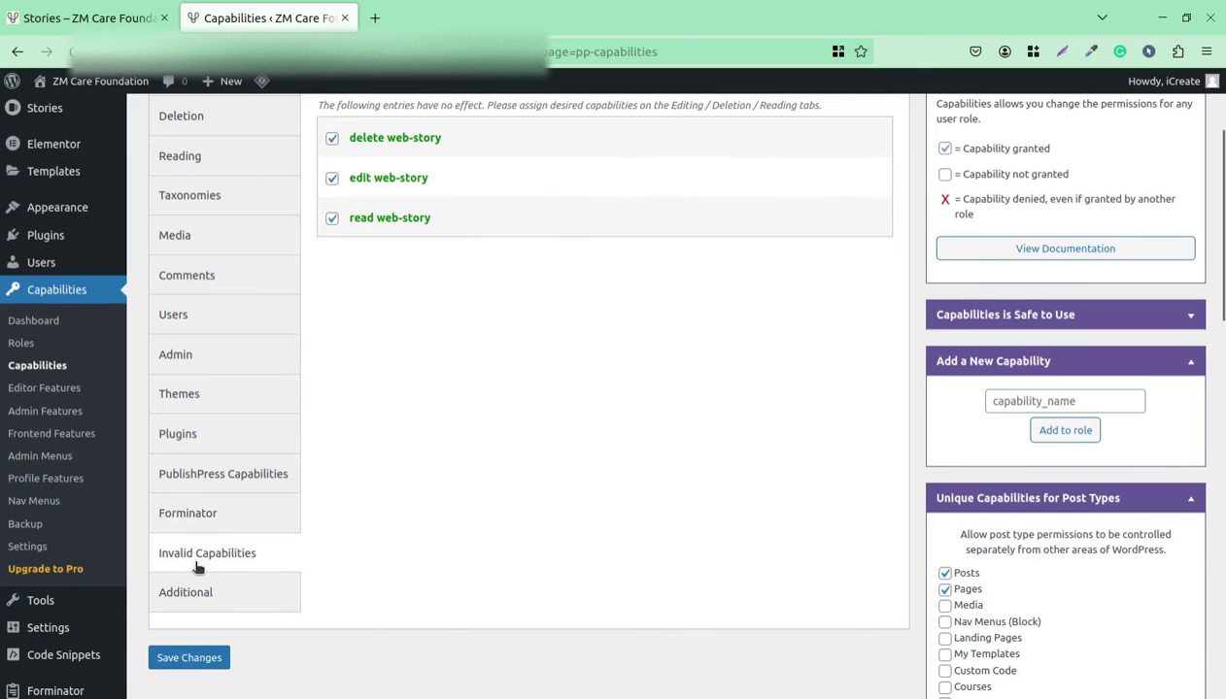
{"action": "left_click", "coordinate": [199, 595]}
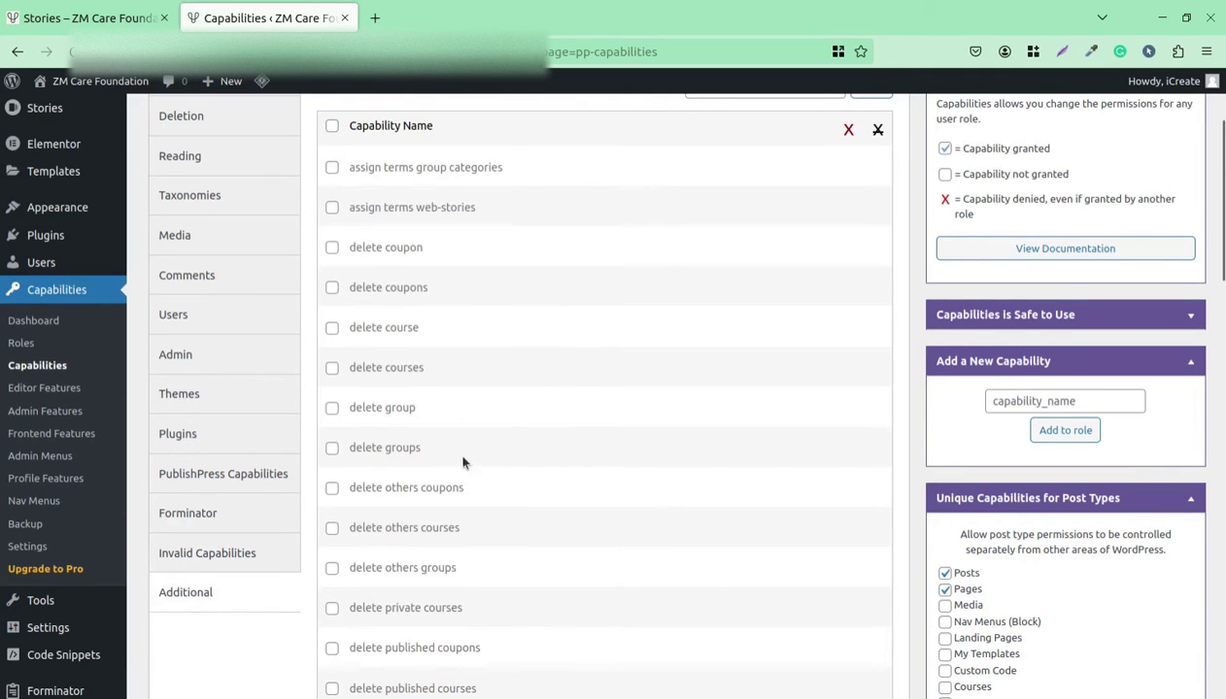
Read through the full list of additional capabilities and the unique capability options for post types and taxonomies.
{"action": "scroll", "coordinate": [413, 237], "scroll_direction": "down", "scroll_amount": 10}
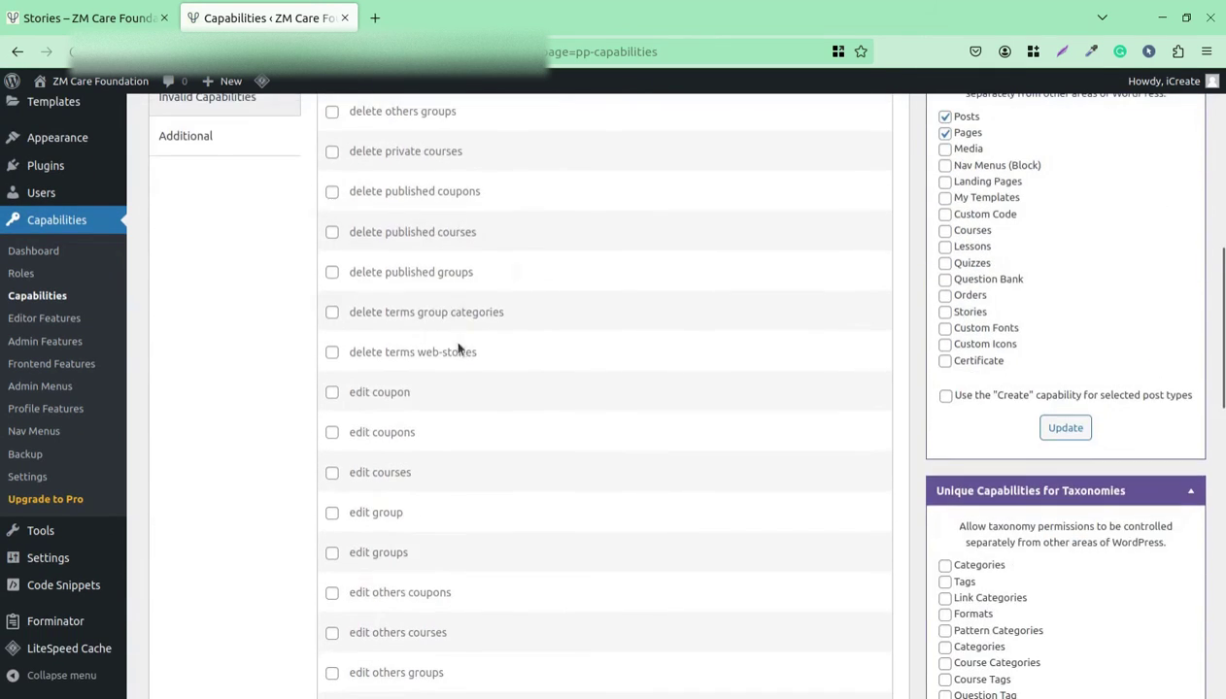
{"action": "scroll", "coordinate": [459, 367], "scroll_direction": "down", "scroll_amount": 4}
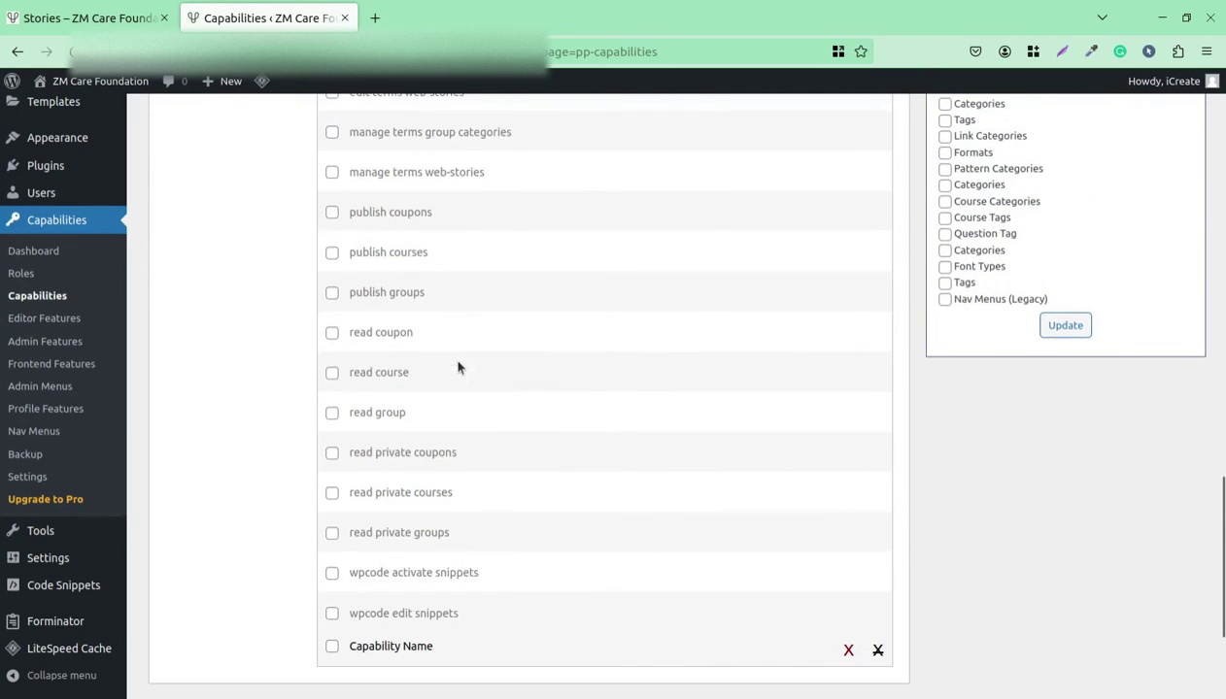
{"action": "scroll", "coordinate": [548, 416], "scroll_direction": "down", "scroll_amount": 2}
{"action": "scroll", "coordinate": [548, 416], "scroll_direction": "up", "scroll_amount": 11}
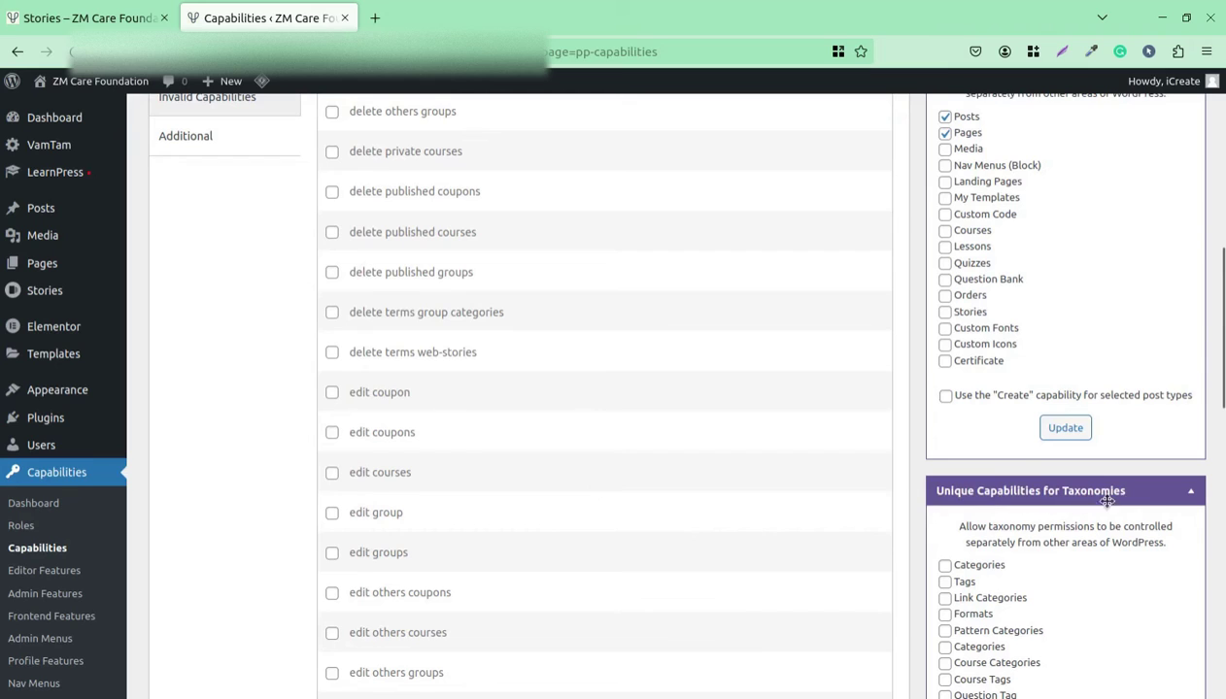
{"action": "scroll", "coordinate": [1117, 470], "scroll_direction": "up", "scroll_amount": 4}
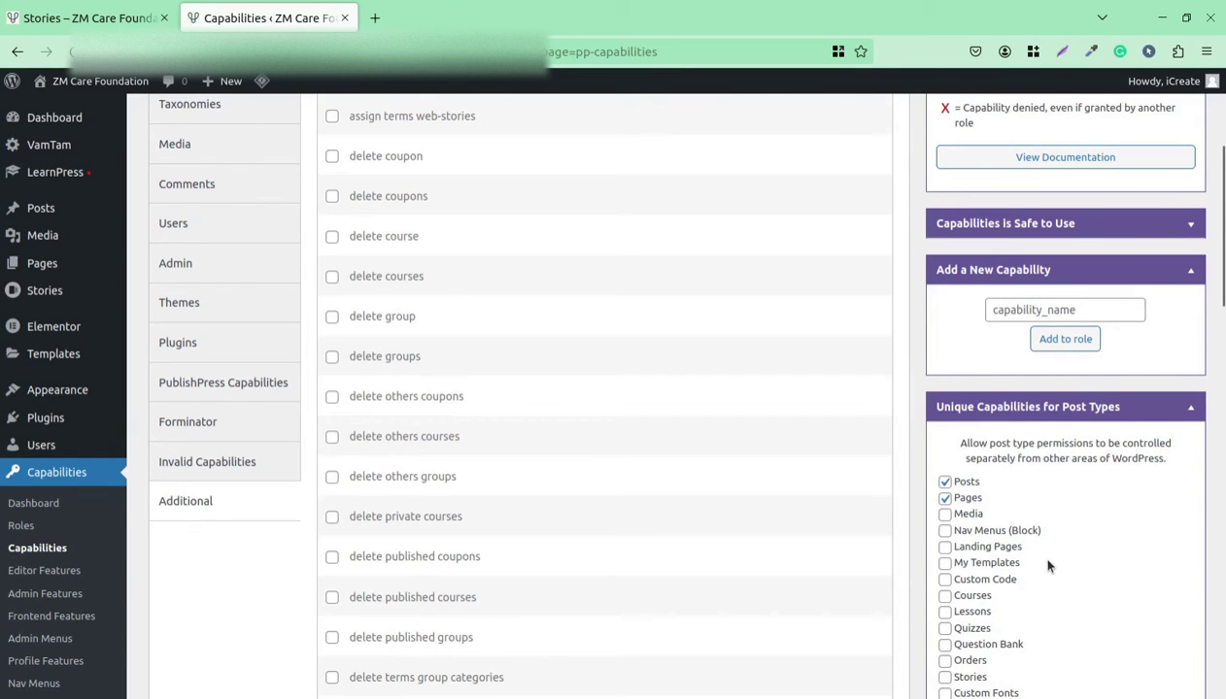
{"action": "scroll", "coordinate": [1046, 566], "scroll_direction": "up", "scroll_amount": 3}
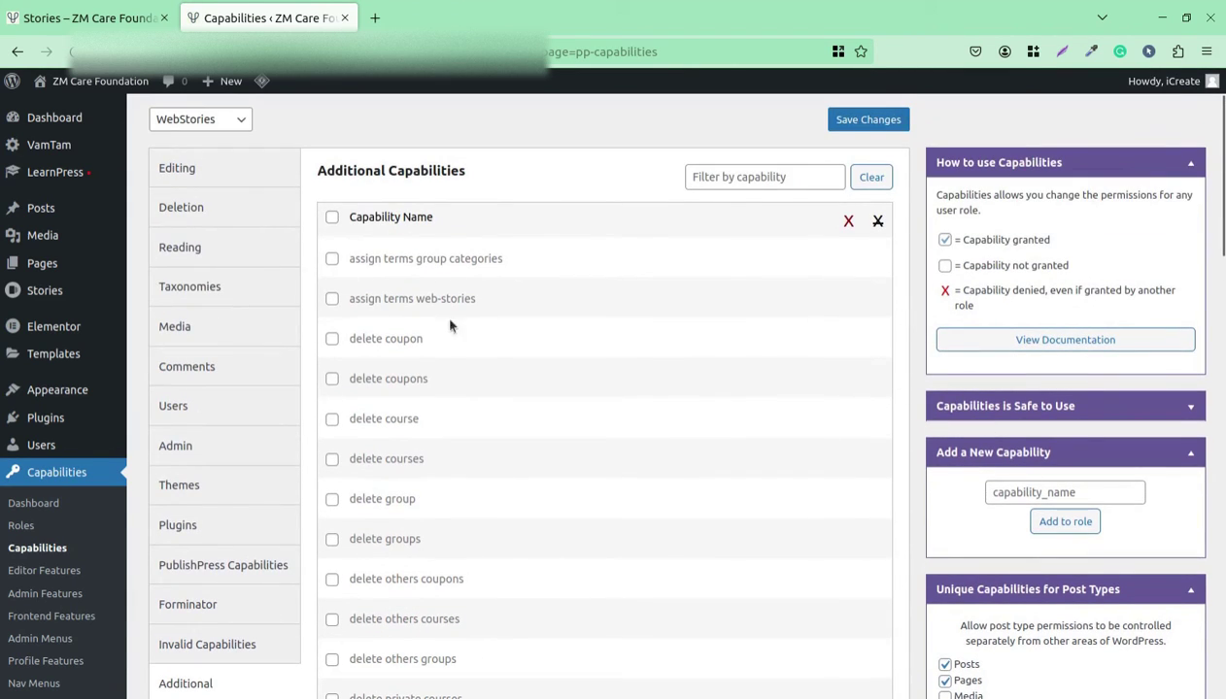
Try granting and revoking the assign terms group categories capability, and check which roles can be selected while keeping WebStories.
{"action": "left_click", "coordinate": [333, 261]}
{"action": "left_click", "coordinate": [331, 258]}
{"action": "left_click", "coordinate": [234, 126]}
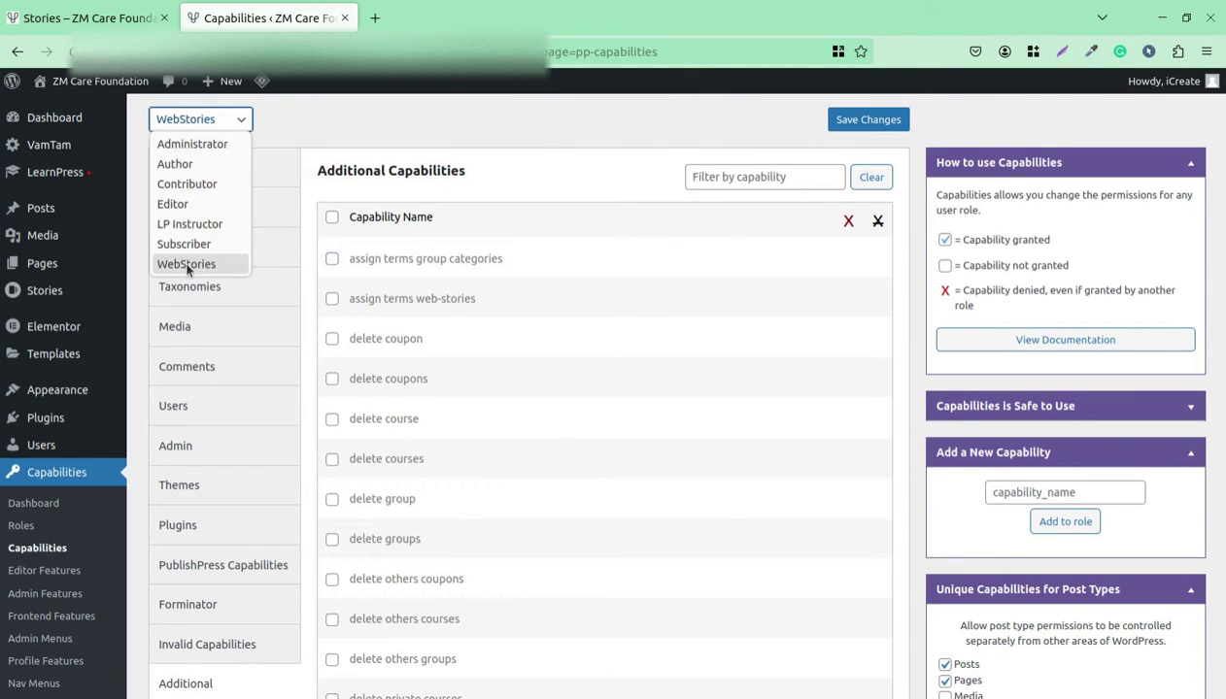
{"action": "left_click", "coordinate": [371, 126]}
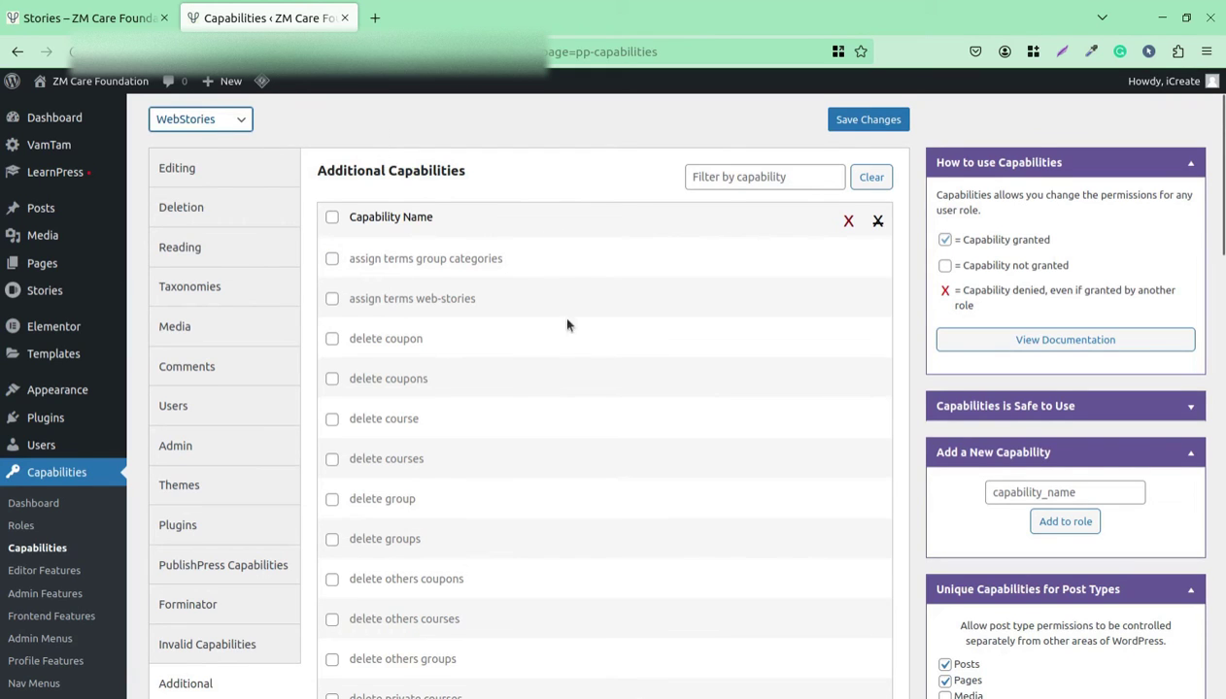
Open the Editor Features restrictions for the WebStories role and review the Gutenberg options for posts.
{"action": "scroll", "coordinate": [564, 320], "scroll_direction": "up", "scroll_amount": 2}
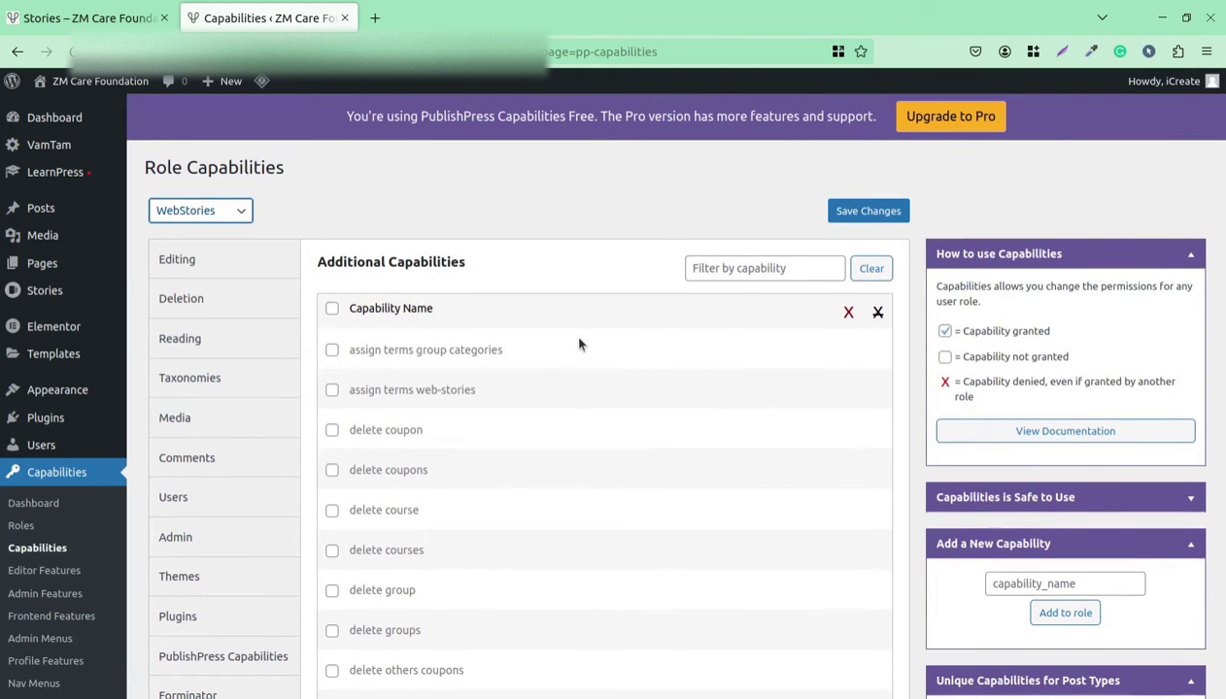
{"action": "scroll", "coordinate": [330, 432], "scroll_direction": "down", "scroll_amount": 2}
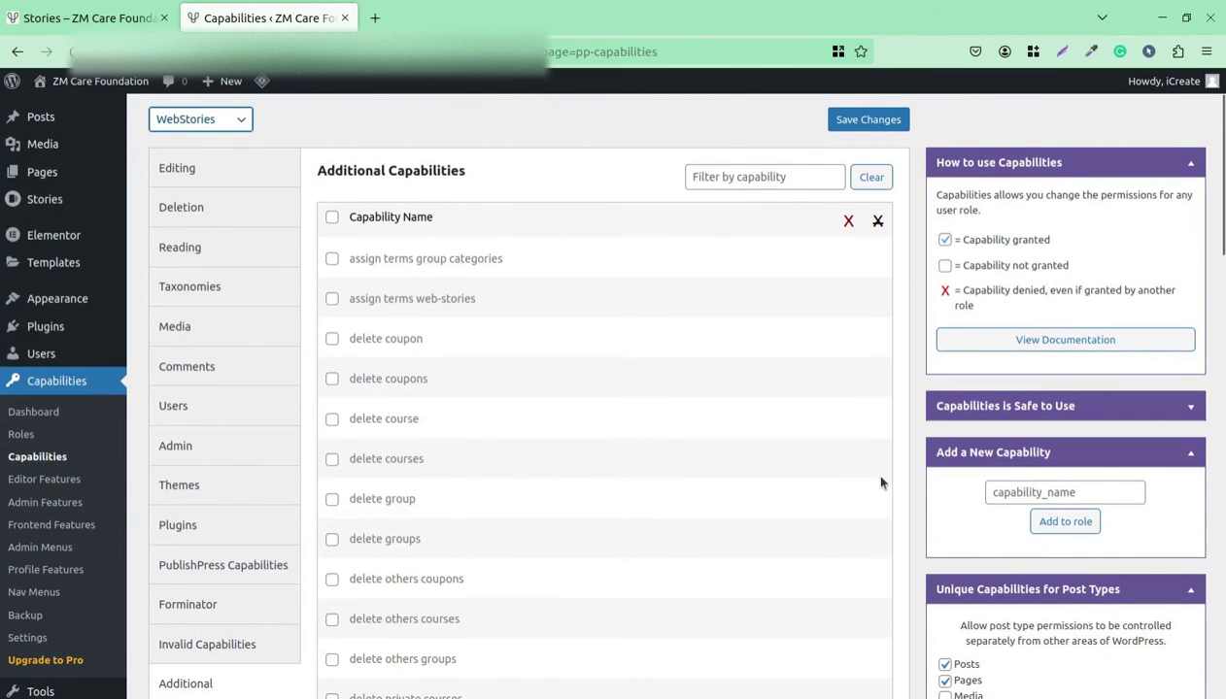
{"action": "scroll", "coordinate": [797, 445], "scroll_direction": "down", "scroll_amount": 4}
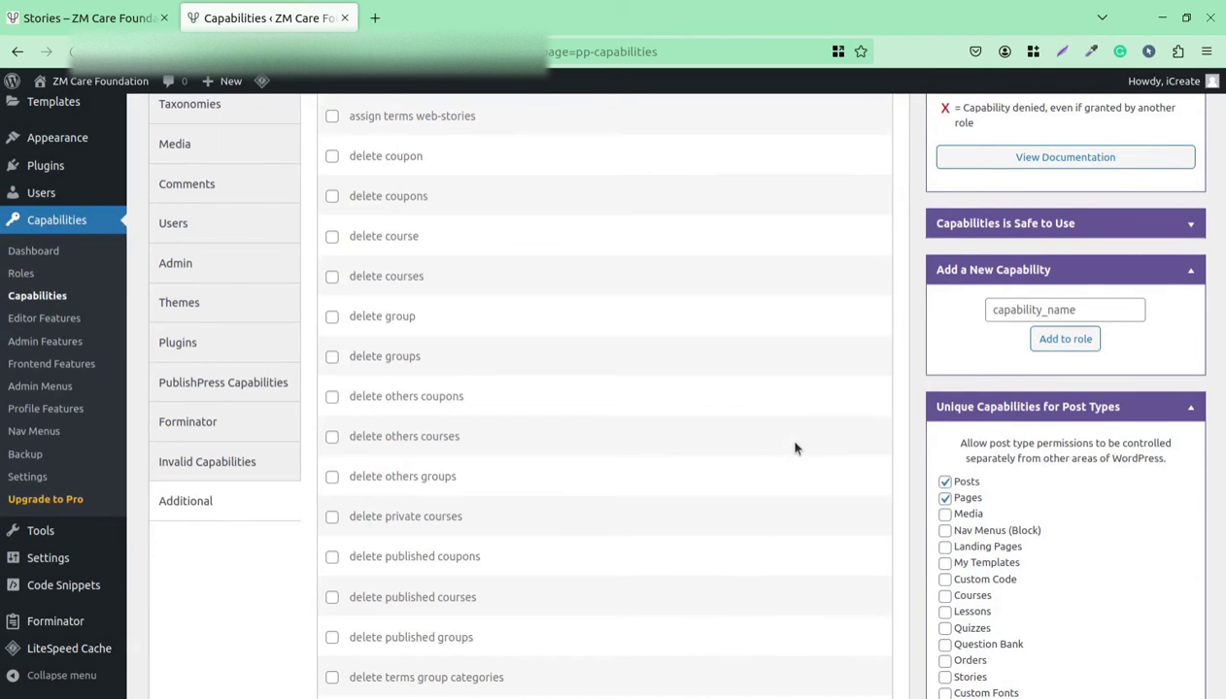
{"action": "left_click", "coordinate": [44, 320]}
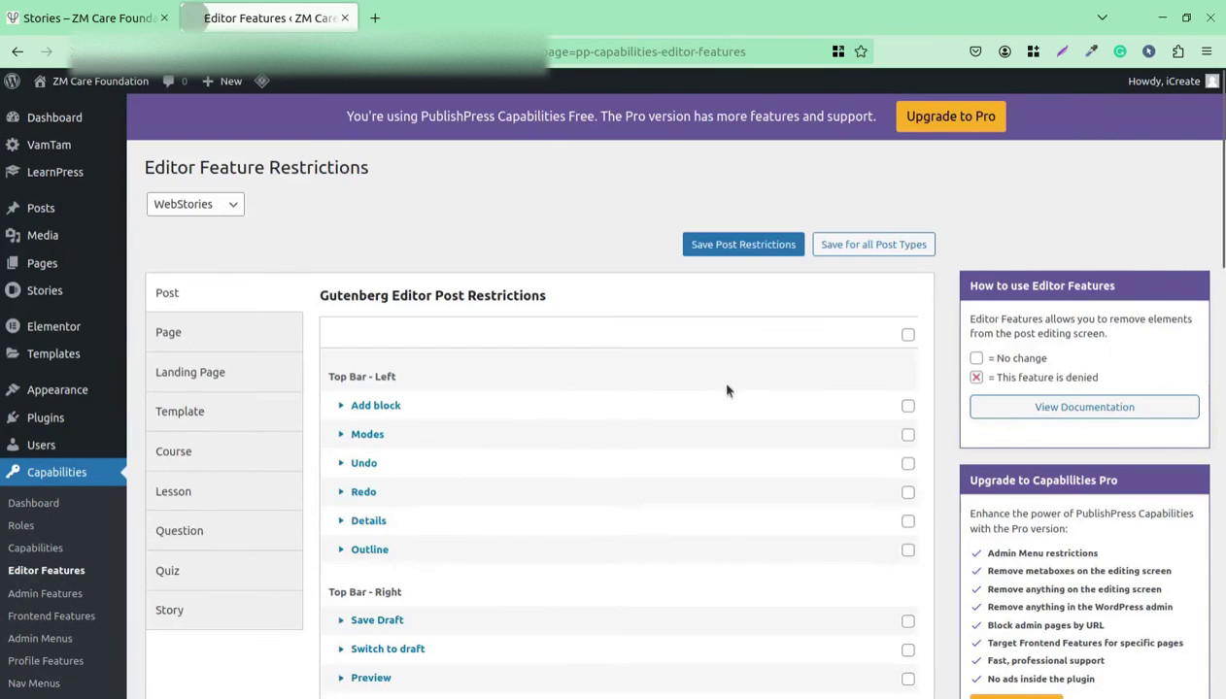
{"action": "scroll", "coordinate": [626, 402], "scroll_direction": "down", "scroll_amount": 1}
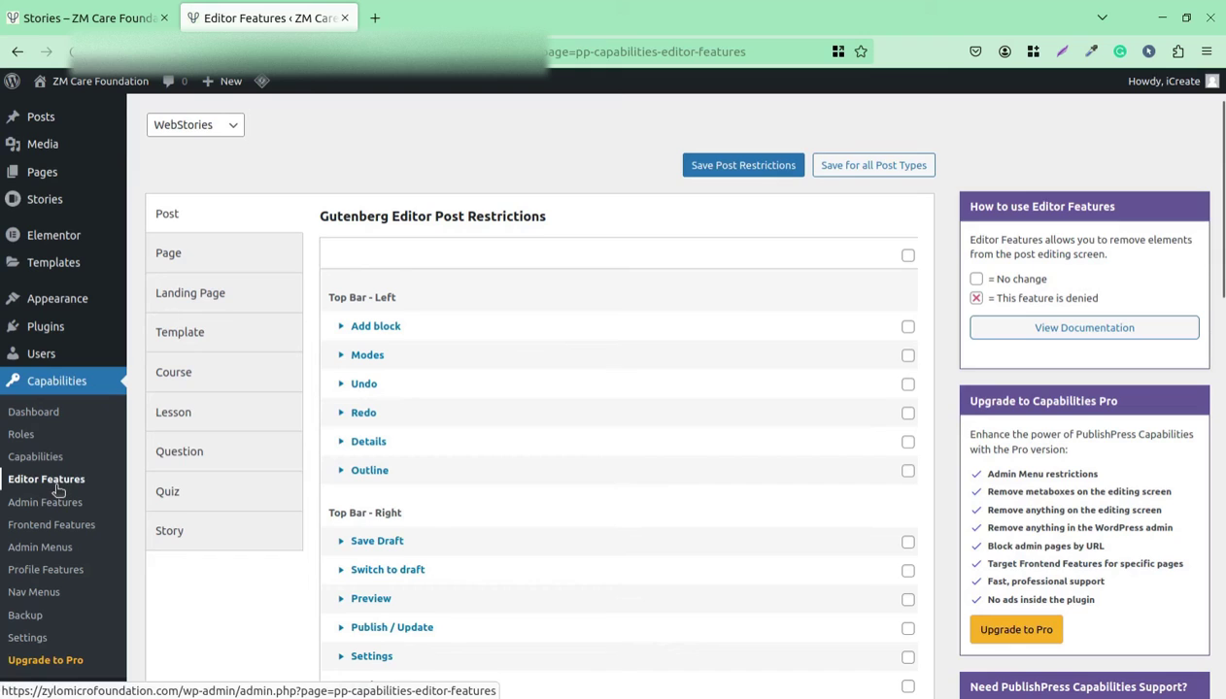
{"action": "scroll", "coordinate": [383, 382], "scroll_direction": "down", "scroll_amount": 1}
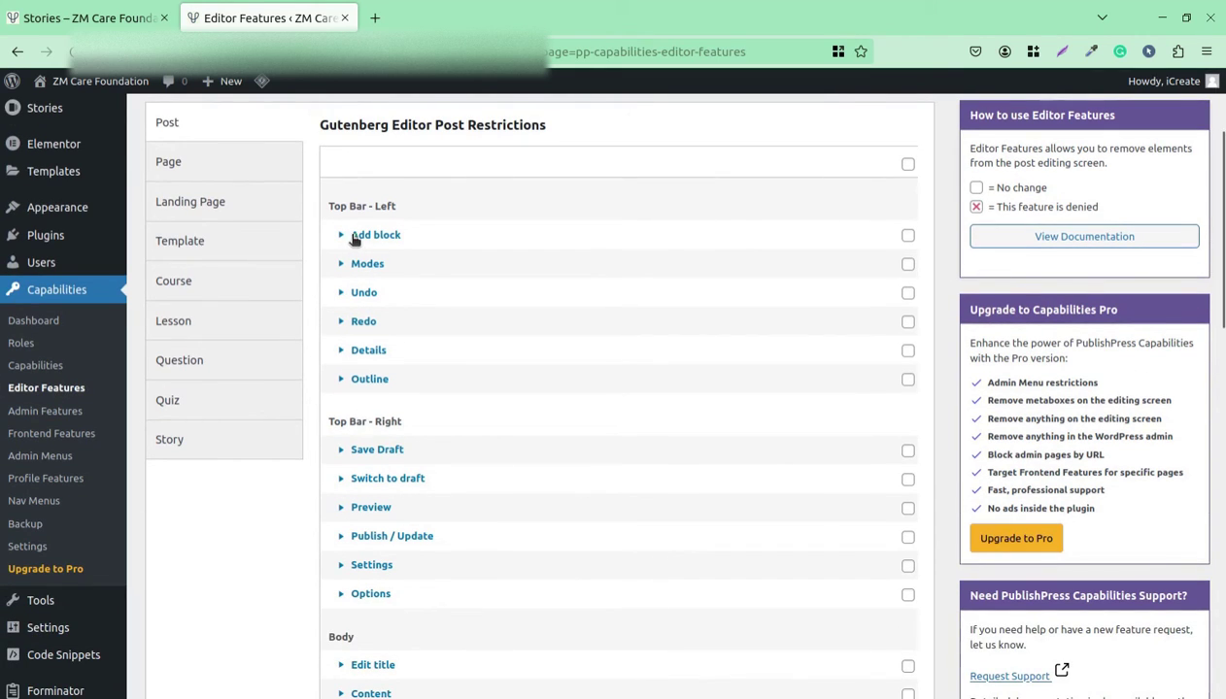
Try denying the Add block and Modes editor features for posts, and clear both restrictions again.
{"action": "left_click", "coordinate": [907, 236]}
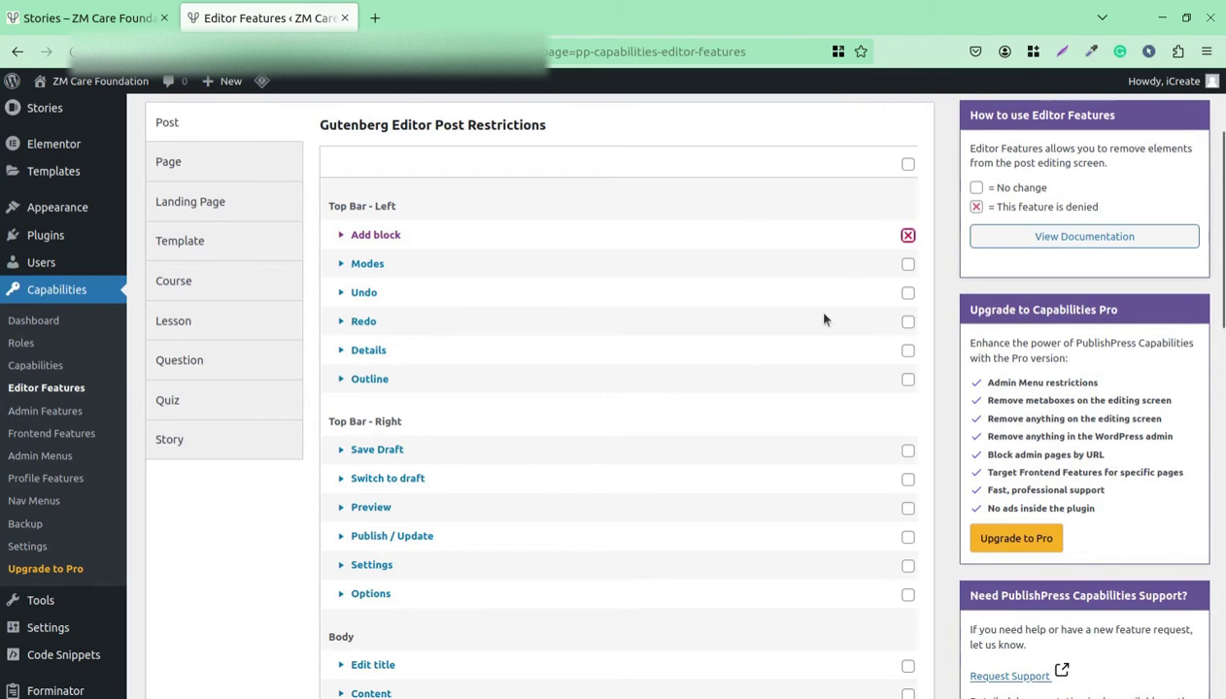
{"action": "left_click", "coordinate": [906, 264]}
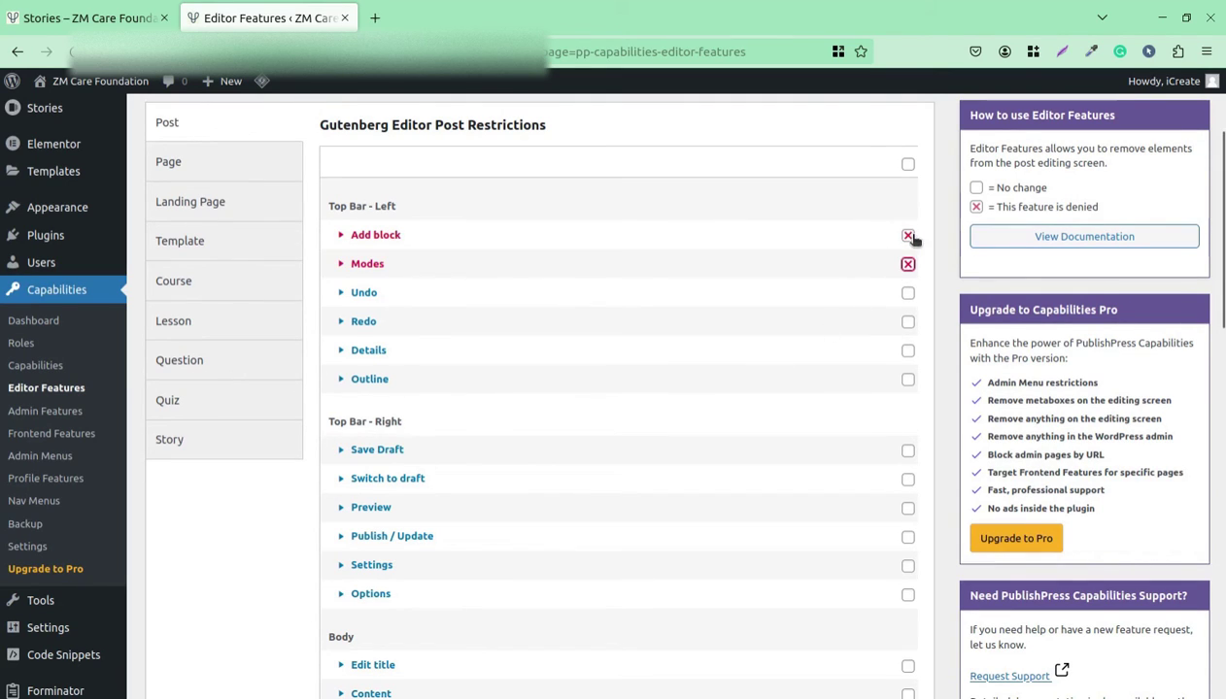
{"action": "left_click", "coordinate": [907, 235]}
{"action": "left_click", "coordinate": [908, 265]}
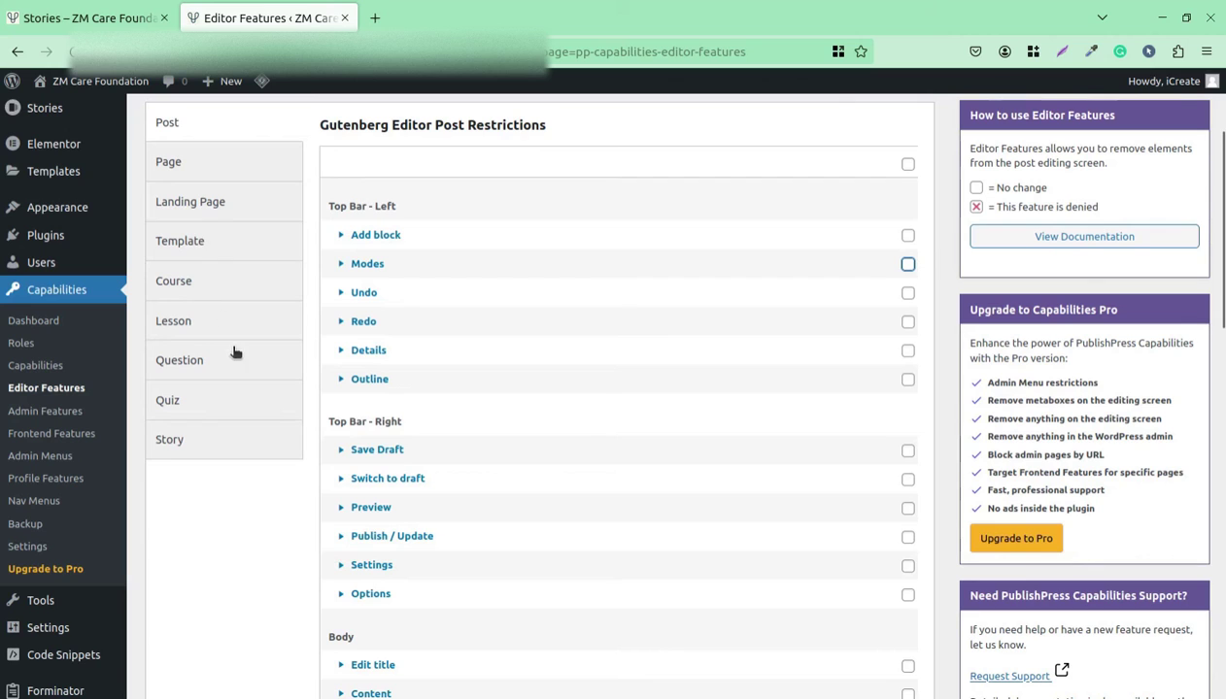
Open the Admin Features restrictions for the WebStories role and look over the header, footer and toolbar entries.
{"action": "left_click", "coordinate": [57, 413]}
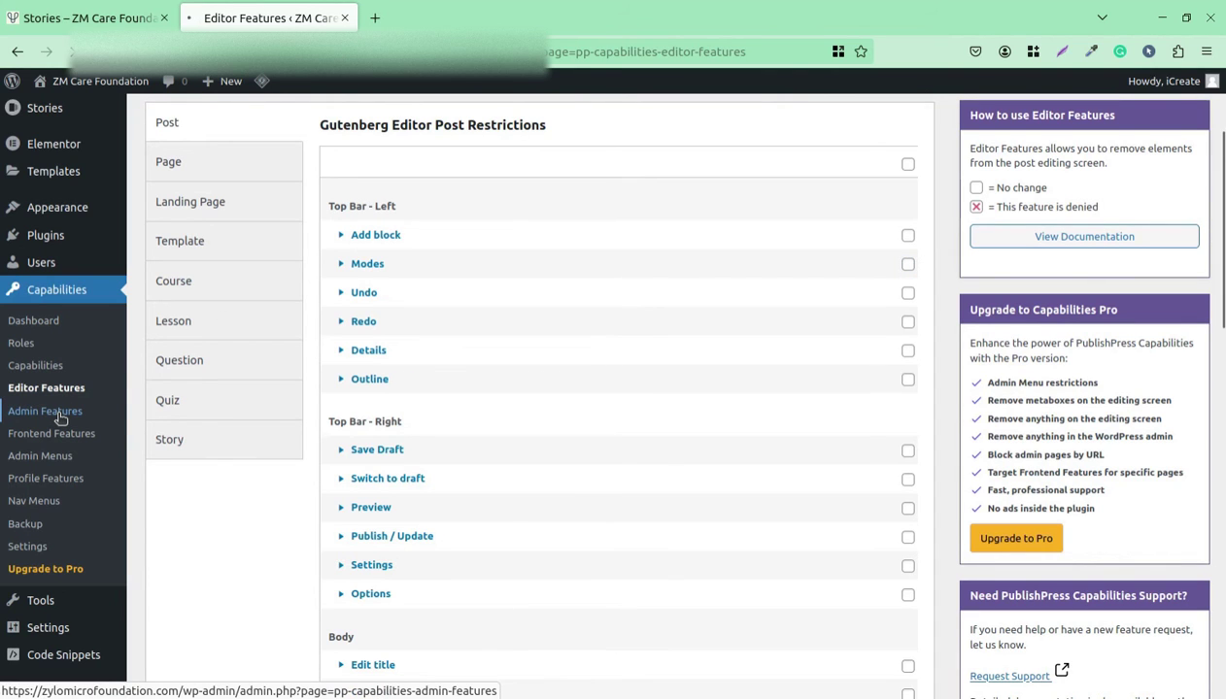
{"action": "scroll", "coordinate": [627, 429], "scroll_direction": "down", "scroll_amount": 2}
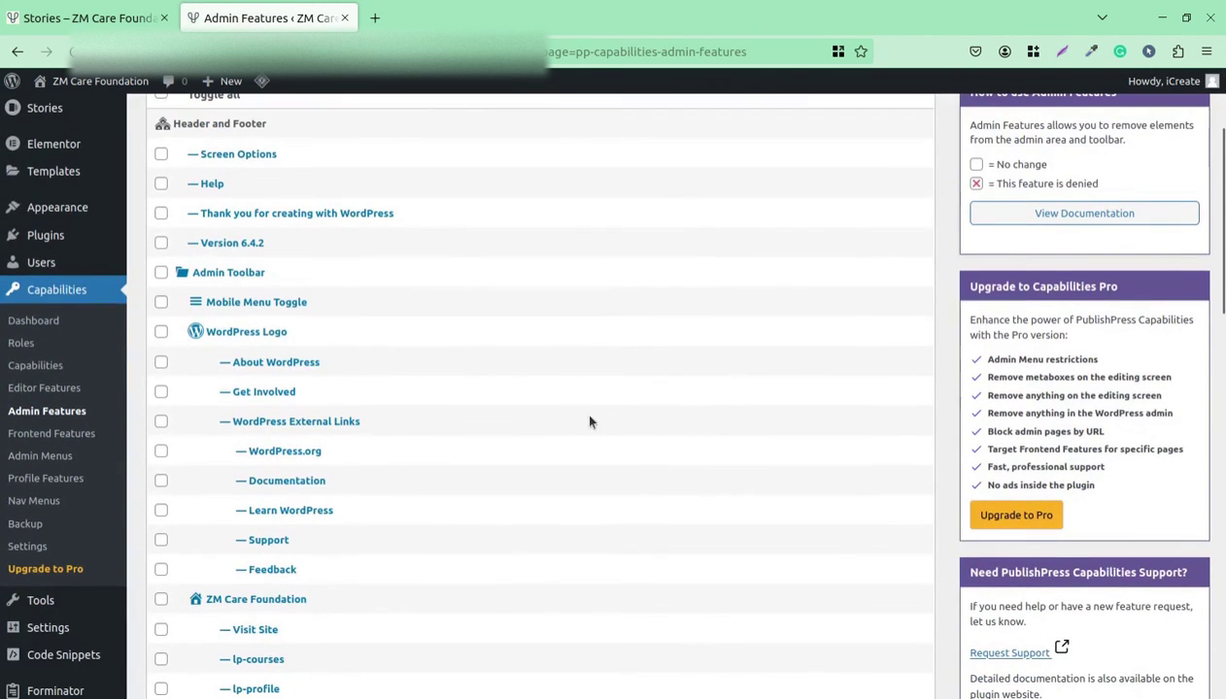
Try denying the whole Admin Toolbar group, check the affected entries, and clear the group restriction again.
{"action": "left_click", "coordinate": [161, 273]}
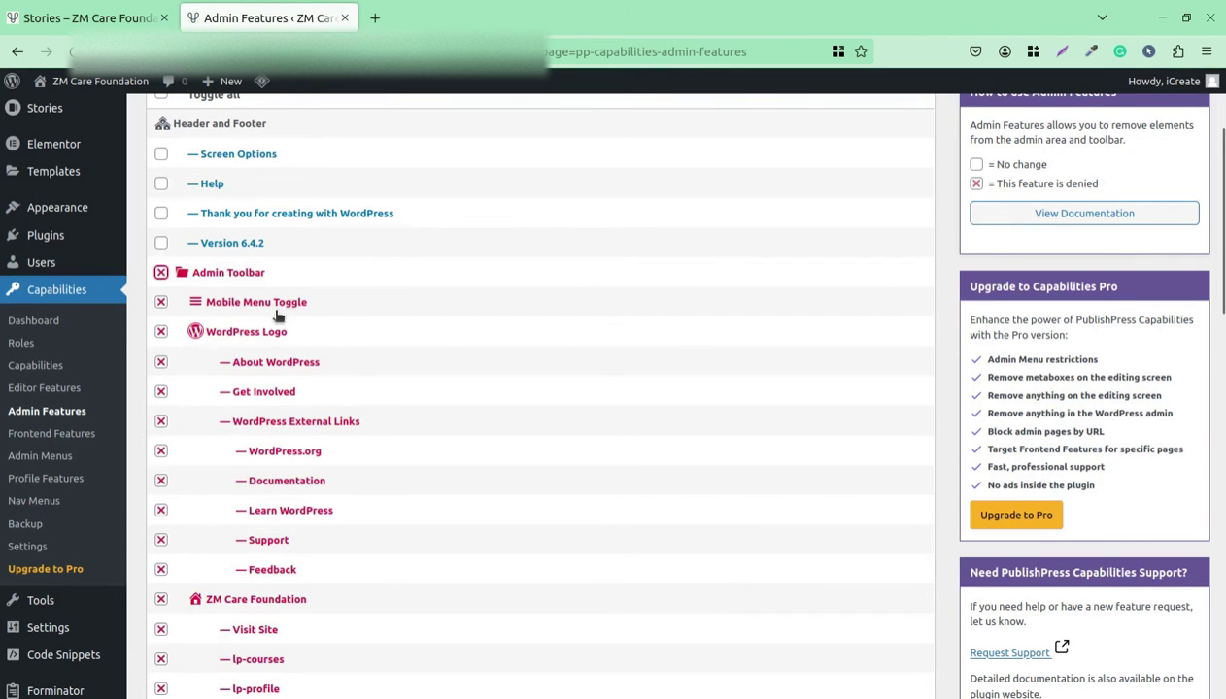
{"action": "scroll", "coordinate": [304, 335], "scroll_direction": "down", "scroll_amount": 7}
{"action": "scroll", "coordinate": [304, 338], "scroll_direction": "down", "scroll_amount": 1}
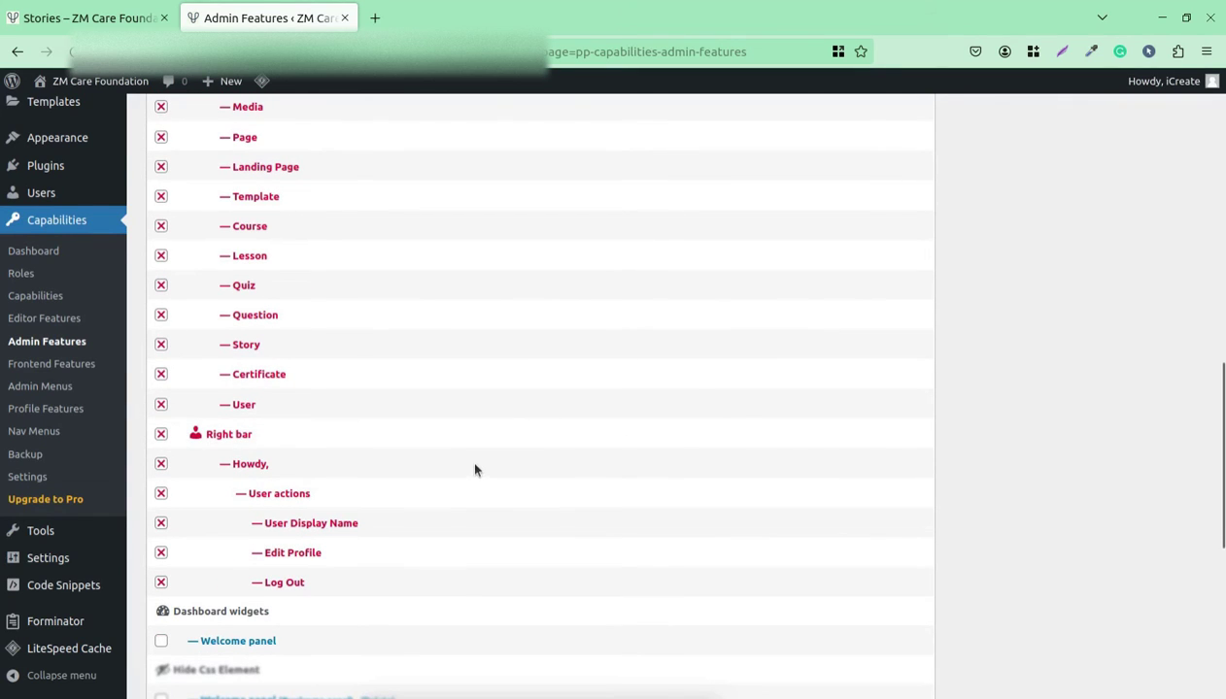
{"action": "scroll", "coordinate": [474, 471], "scroll_direction": "up", "scroll_amount": 2}
{"action": "scroll", "coordinate": [474, 471], "scroll_direction": "up", "scroll_amount": 7}
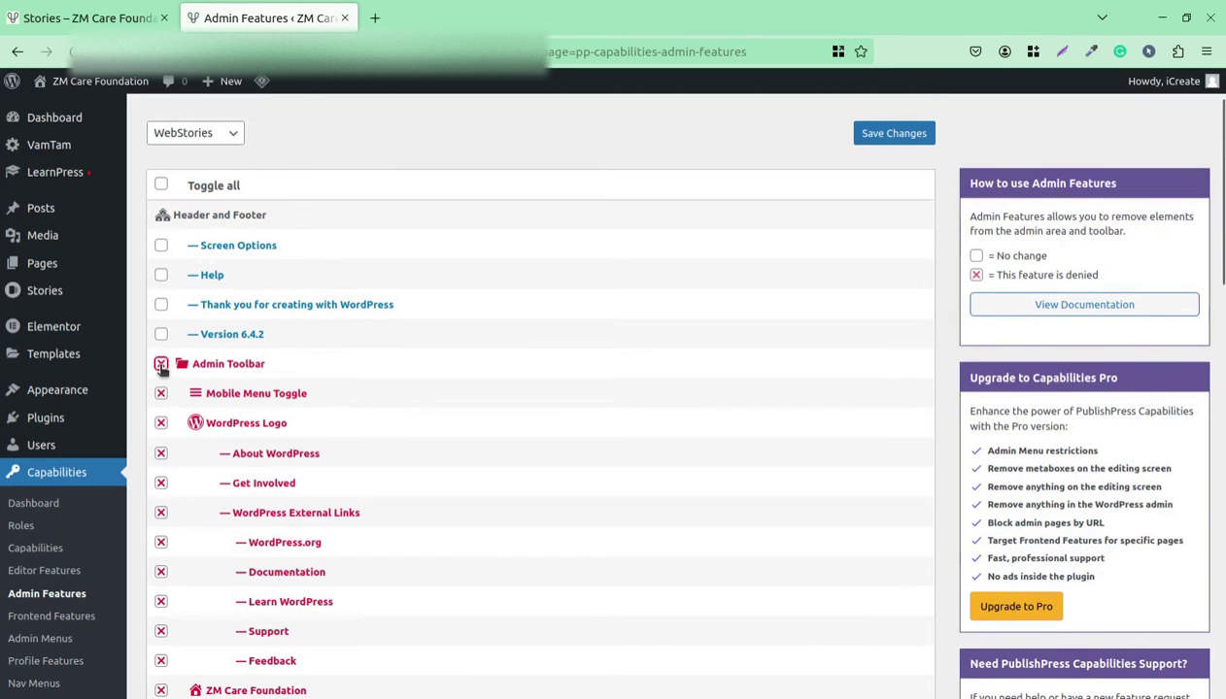
{"action": "left_click", "coordinate": [162, 364]}
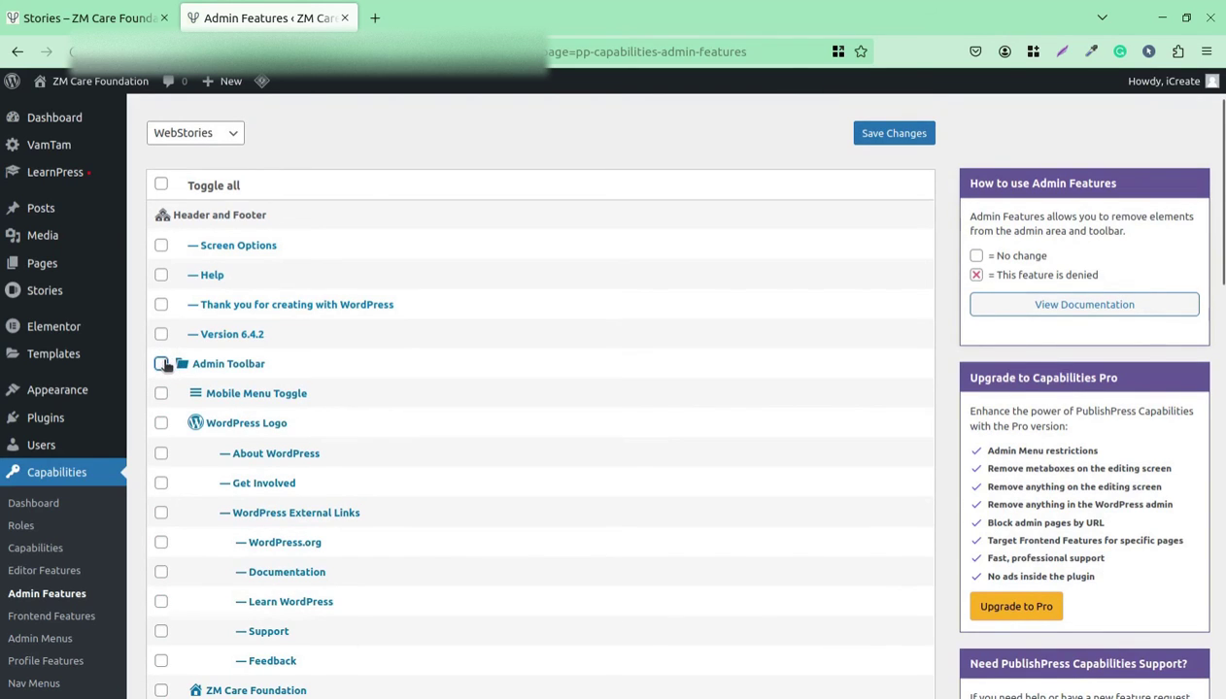
Deny the Admin Toolbar feature group for the WebStories role once more, then remove that restriction.
{"action": "left_click", "coordinate": [161, 363]}
{"action": "scroll", "coordinate": [399, 383], "scroll_direction": "down", "scroll_amount": 2}
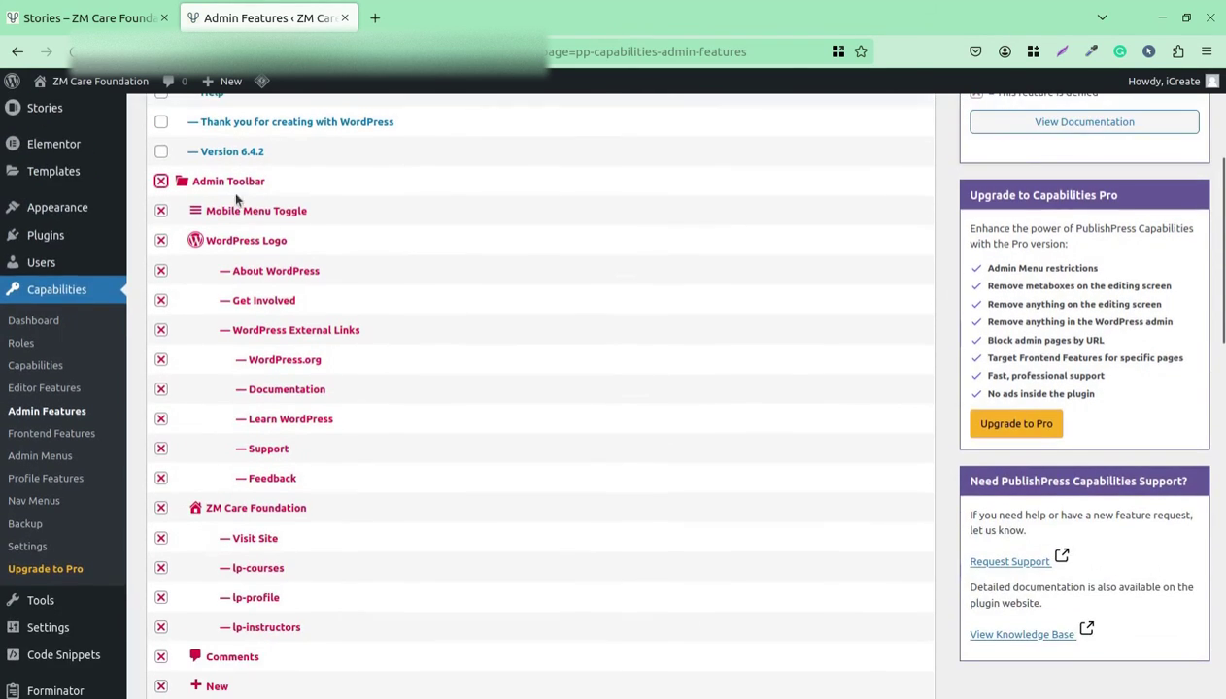
{"action": "scroll", "coordinate": [347, 347], "scroll_direction": "up", "scroll_amount": 3}
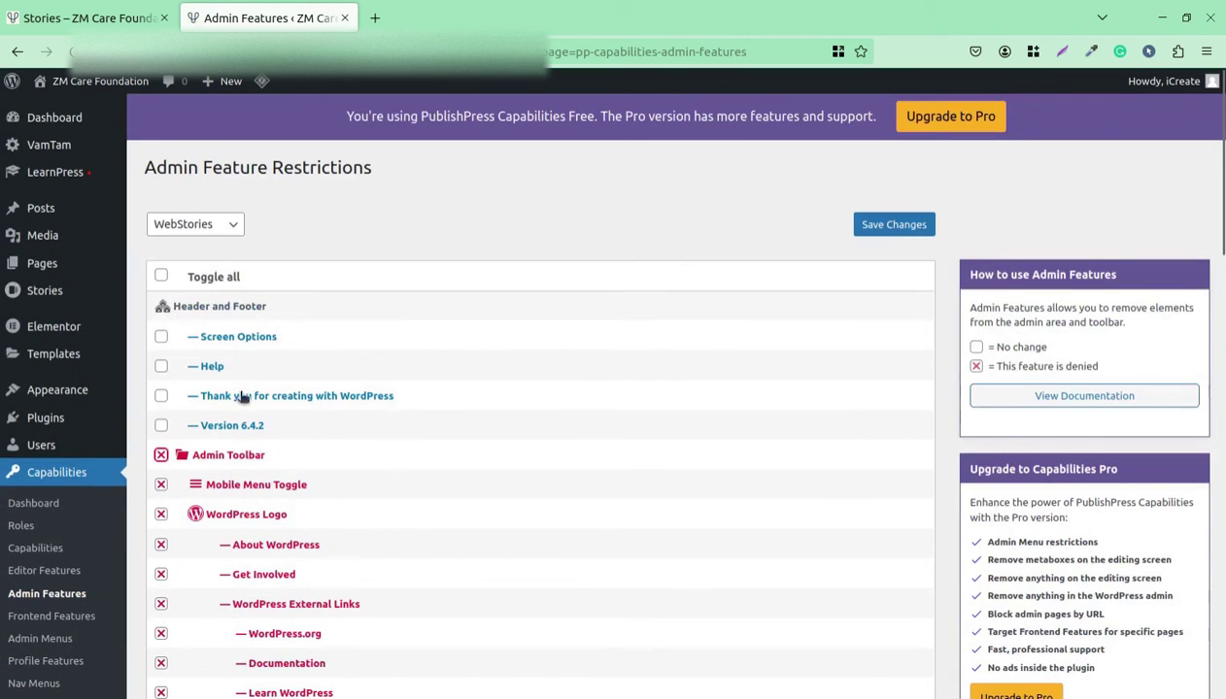
{"action": "left_click", "coordinate": [161, 455]}
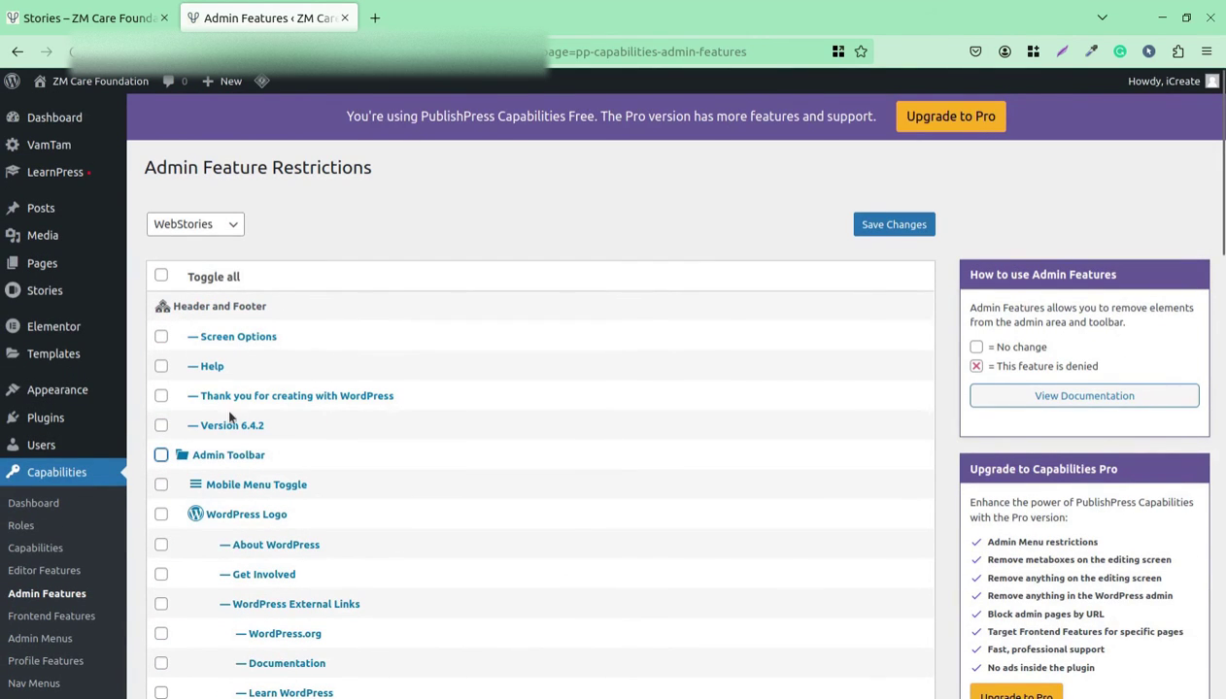
Look through the WebStories role's Admin Features list, from the header and footer entries down to the dashboard widgets.
{"action": "scroll", "coordinate": [260, 417], "scroll_direction": "down", "scroll_amount": 4}
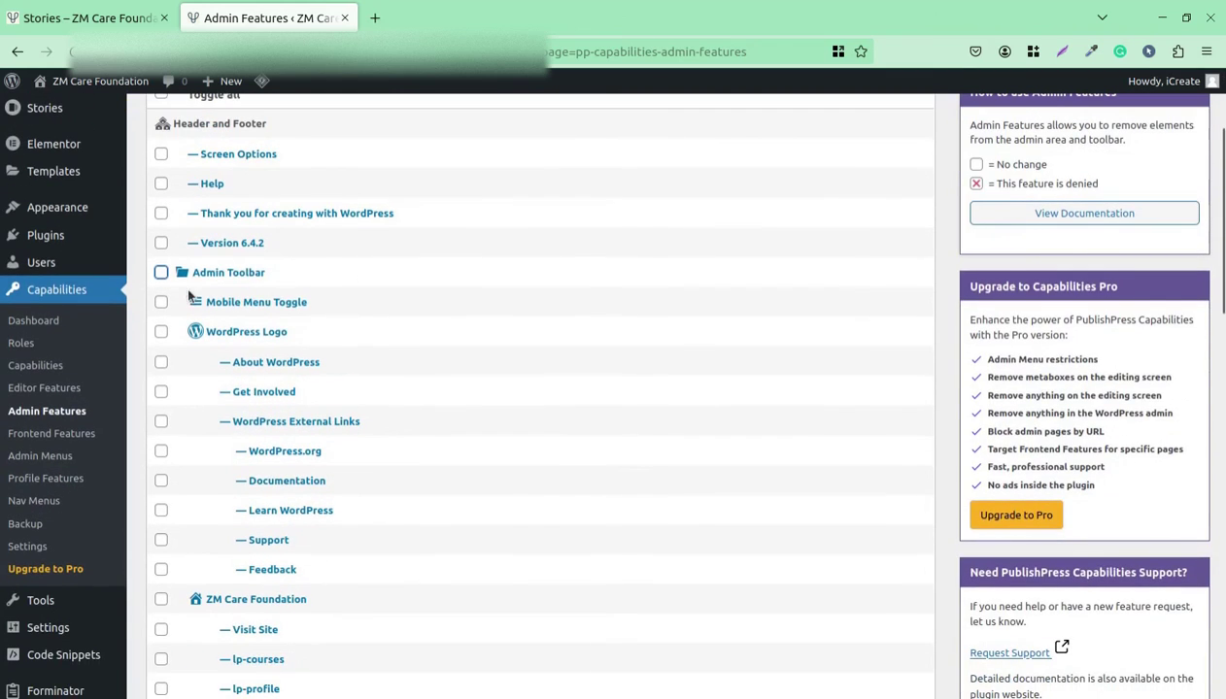
{"action": "scroll", "coordinate": [405, 382], "scroll_direction": "down", "scroll_amount": 8}
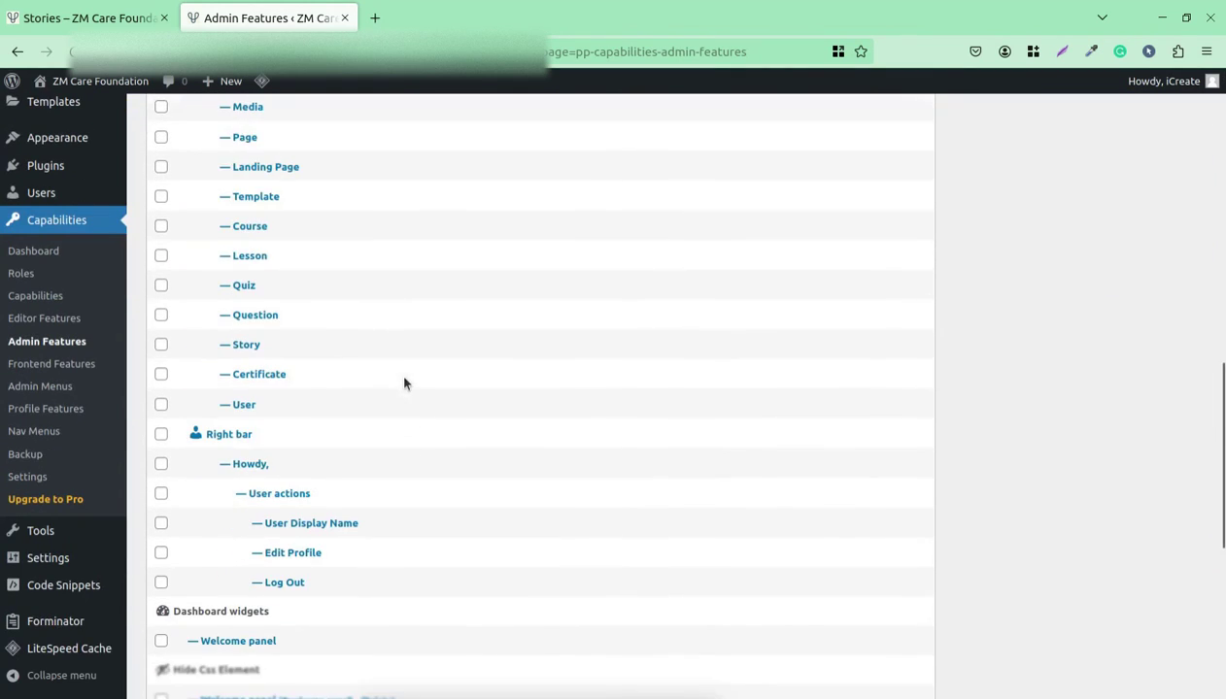
{"action": "scroll", "coordinate": [405, 383], "scroll_direction": "up", "scroll_amount": 9}
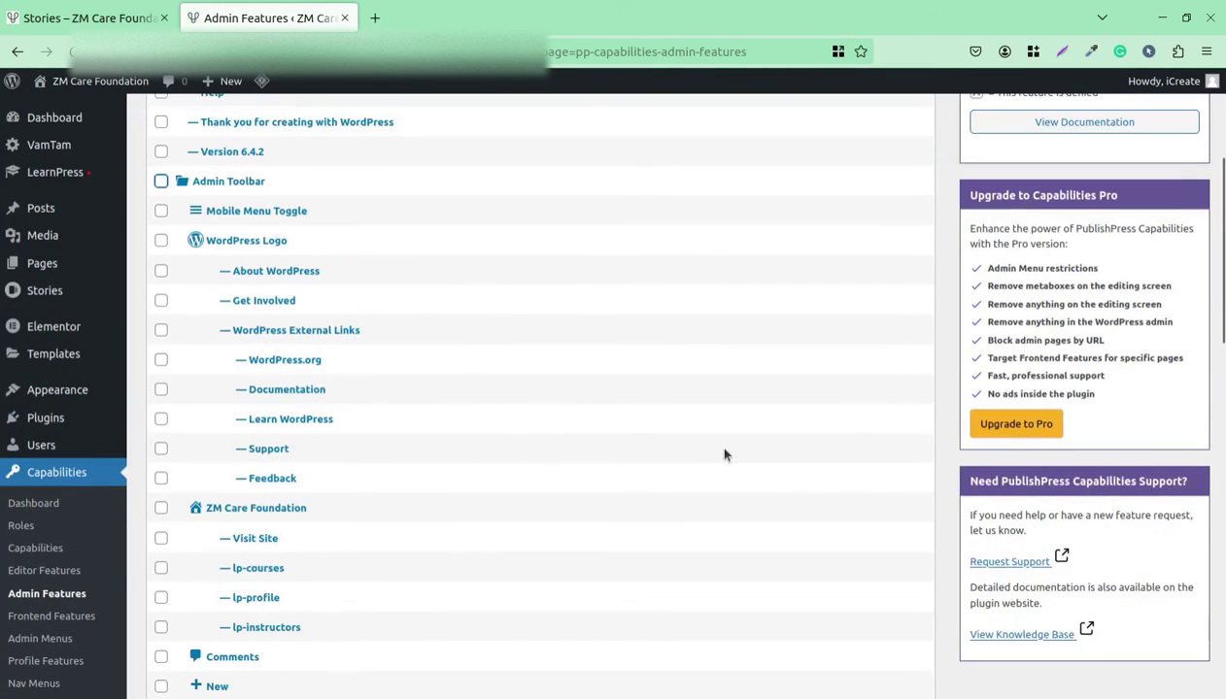
{"action": "scroll", "coordinate": [547, 438], "scroll_direction": "up", "scroll_amount": 2}
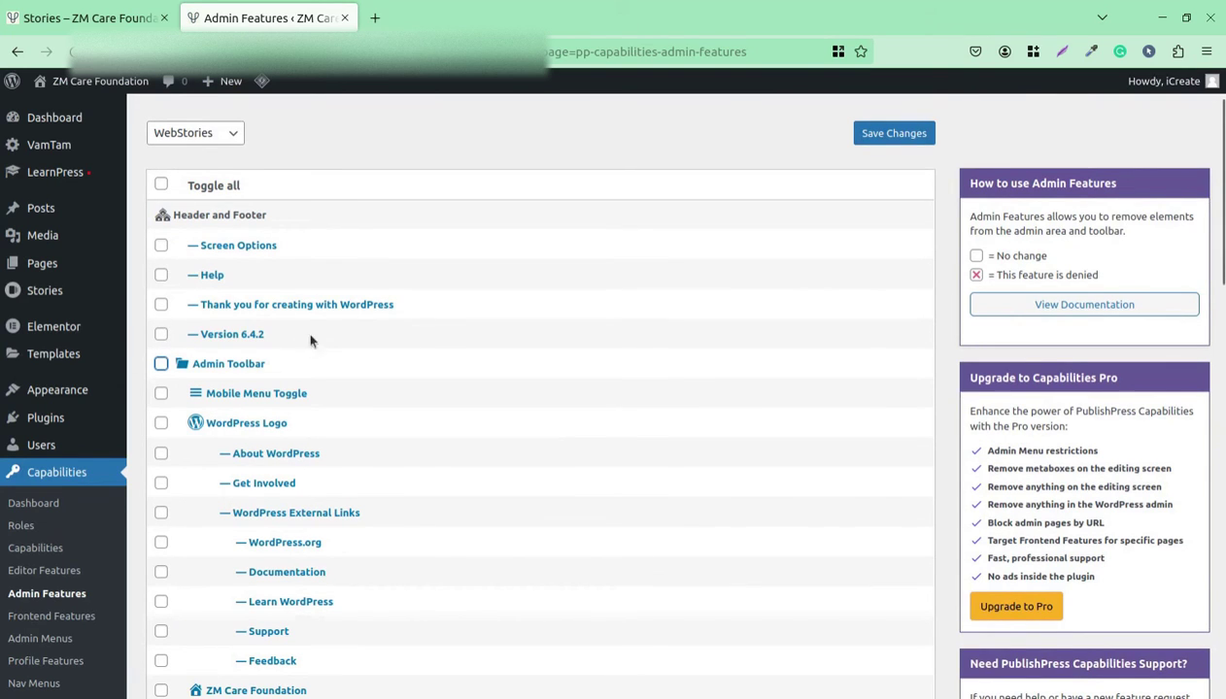
{"action": "scroll", "coordinate": [299, 330], "scroll_direction": "down", "scroll_amount": 3}
{"action": "scroll", "coordinate": [262, 360], "scroll_direction": "up", "scroll_amount": 4}
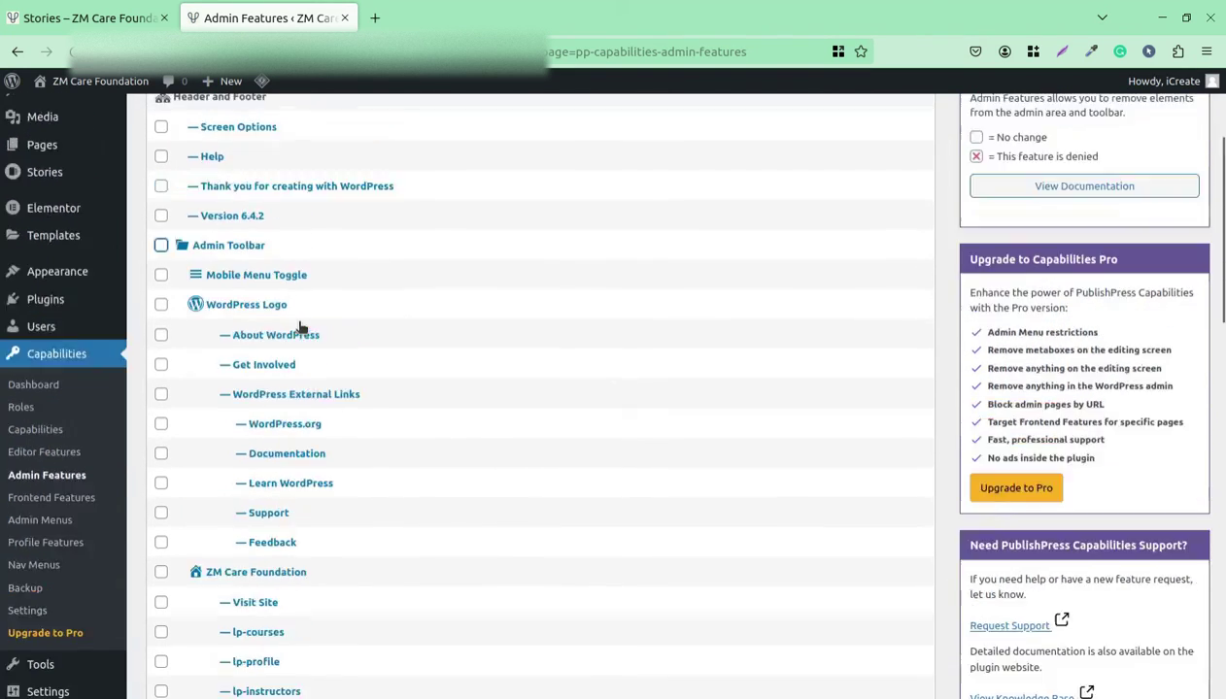
{"action": "scroll", "coordinate": [262, 388], "scroll_direction": "down", "scroll_amount": 10}
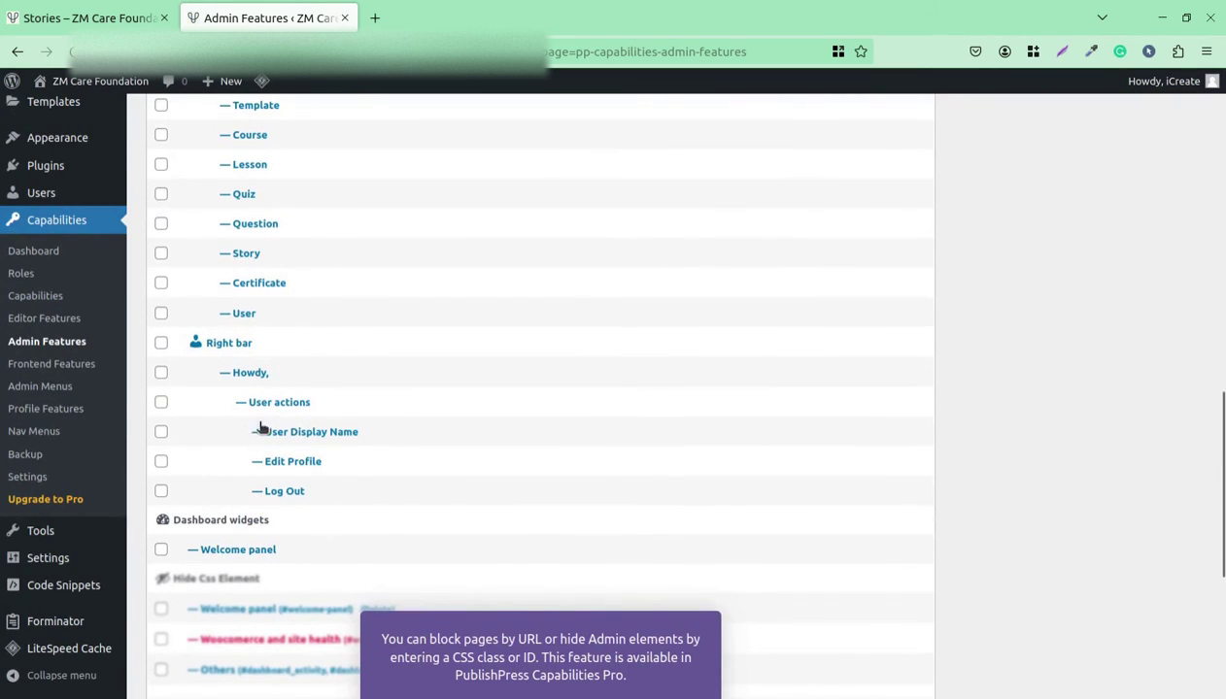
Review the Frontend Features, Admin Menus and Profile Features screens of the Capabilities plugin.
{"action": "left_click", "coordinate": [51, 367]}
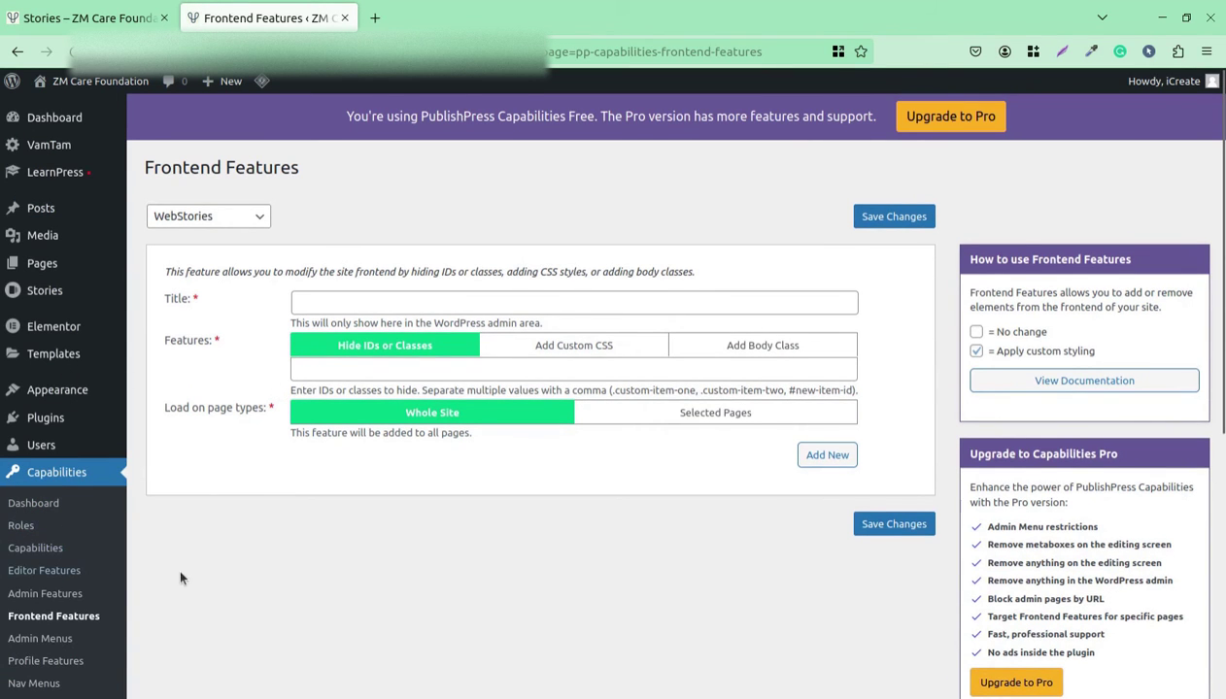
{"action": "scroll", "coordinate": [122, 541], "scroll_direction": "down", "scroll_amount": 2}
{"action": "left_click", "coordinate": [59, 456]}
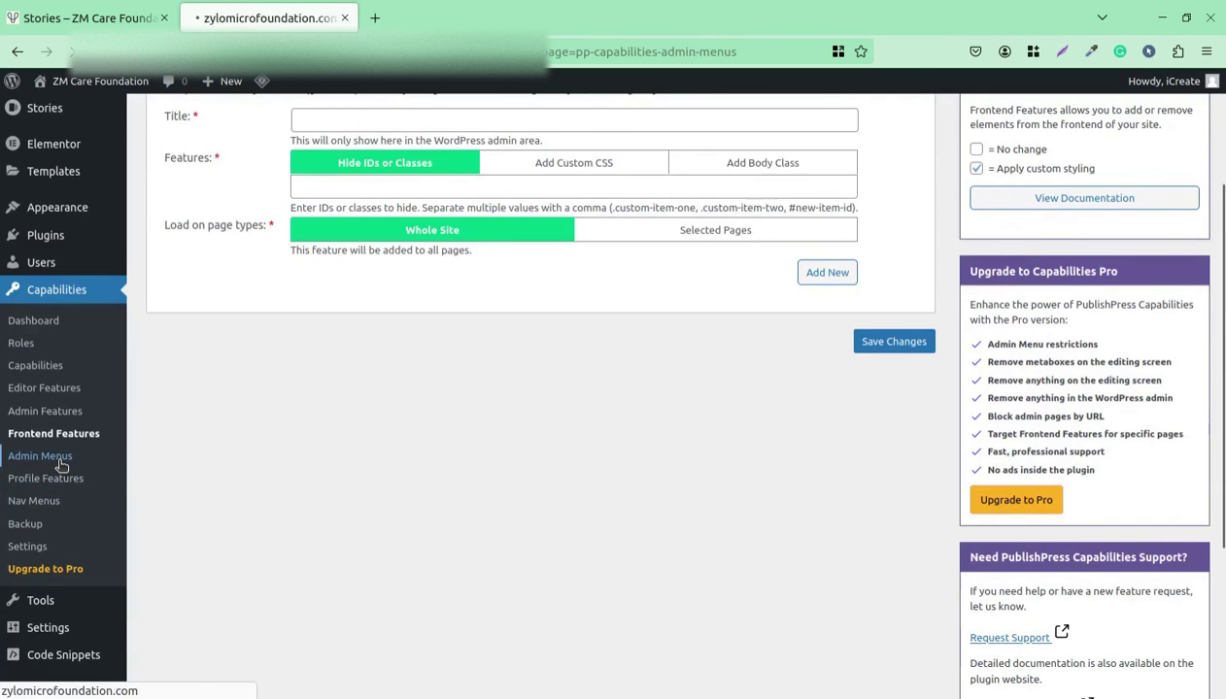
{"action": "scroll", "coordinate": [340, 399], "scroll_direction": "down", "scroll_amount": 3}
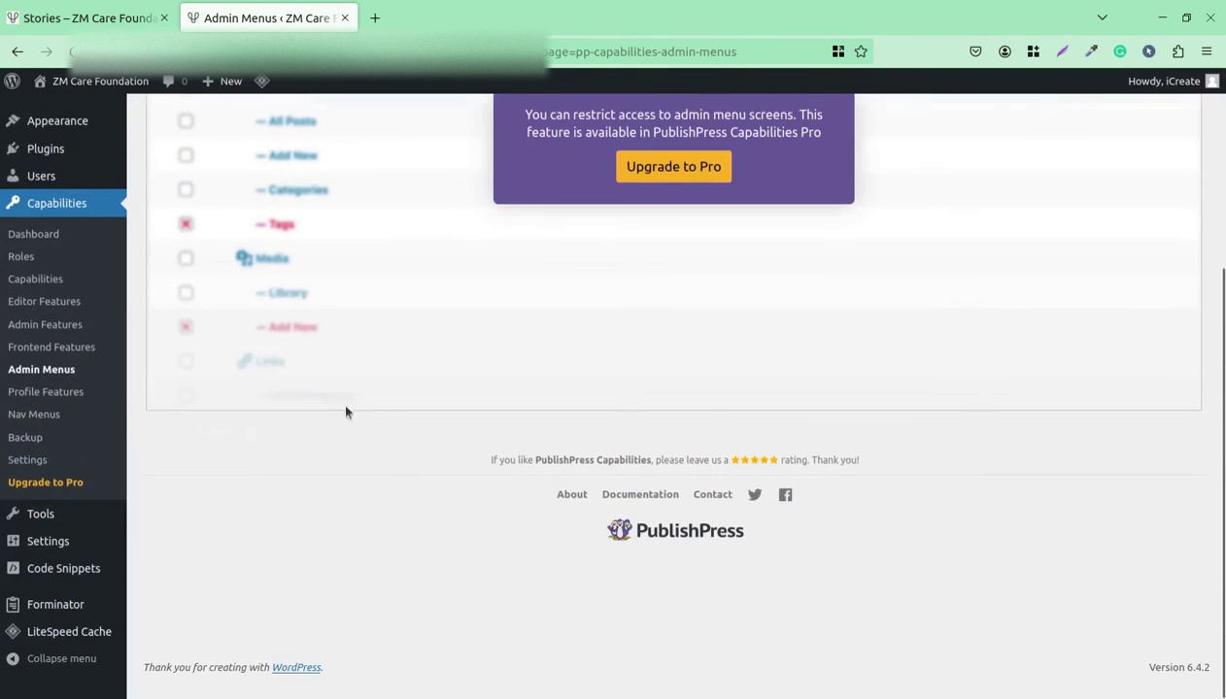
{"action": "left_click", "coordinate": [70, 393]}
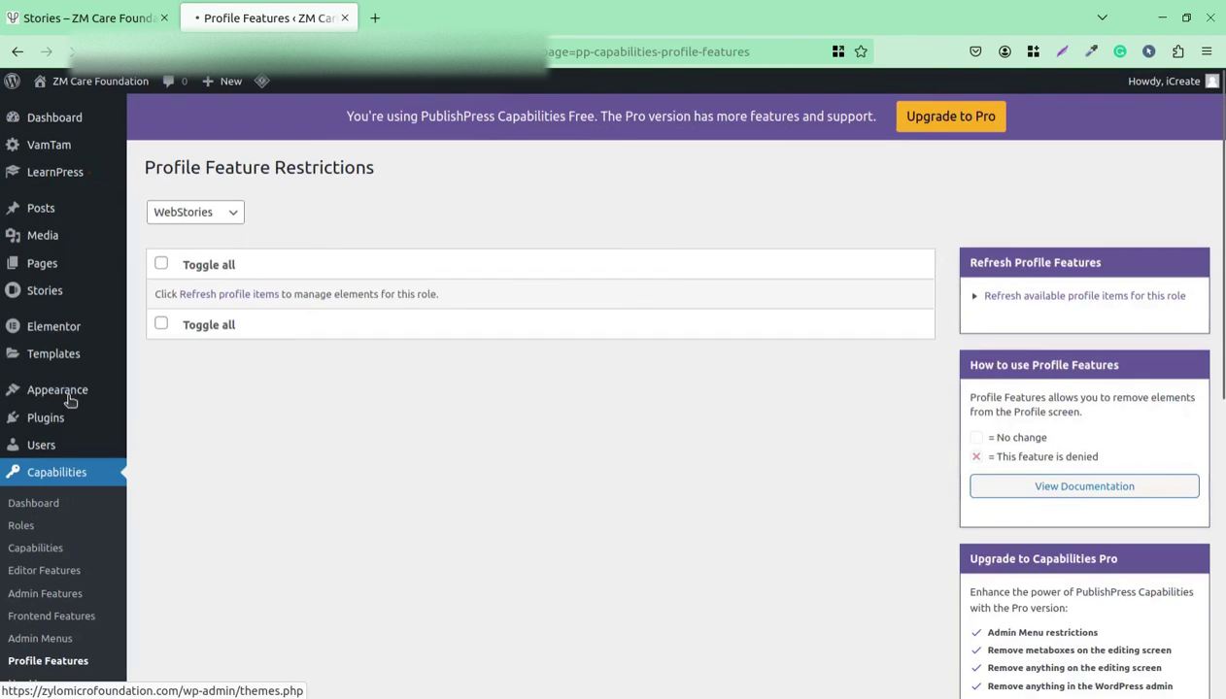
{"action": "scroll", "coordinate": [160, 485], "scroll_direction": "down", "scroll_amount": 2}
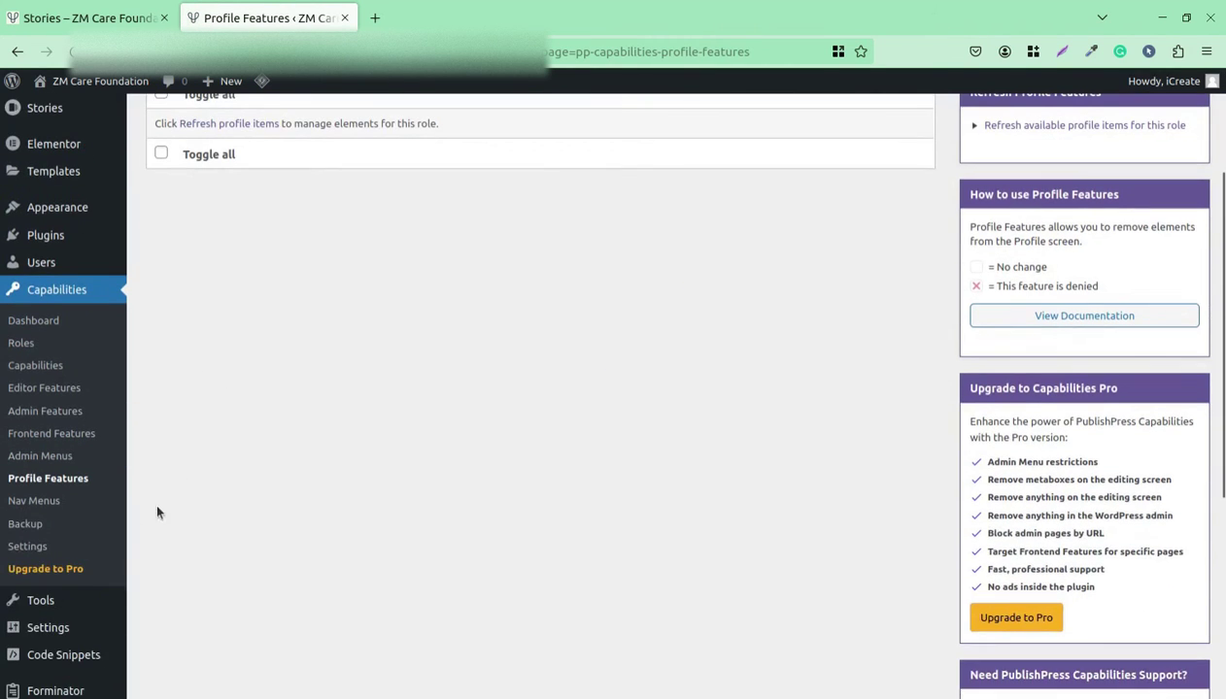
Open the Nav Menus restrictions for the WebStories role and examine the listed menu links down to the Sub Footer.
{"action": "left_click", "coordinate": [37, 504]}
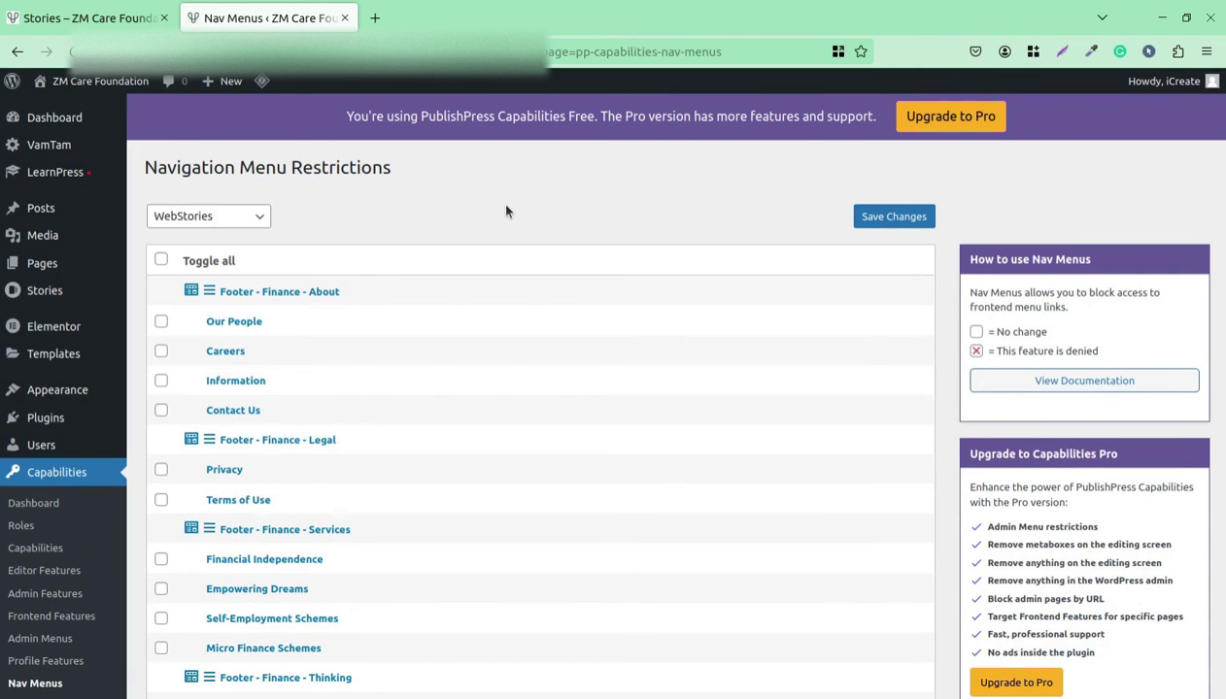
{"action": "scroll", "coordinate": [338, 397], "scroll_direction": "down", "scroll_amount": 5}
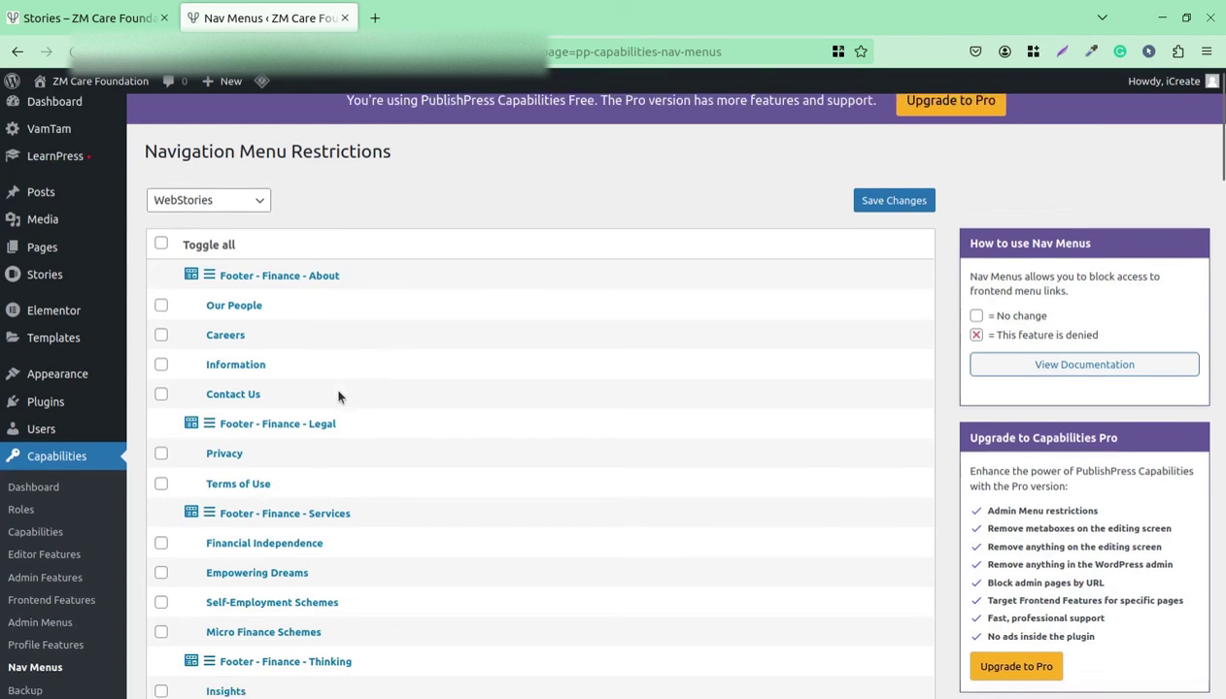
{"action": "scroll", "coordinate": [338, 396], "scroll_direction": "down", "scroll_amount": 3}
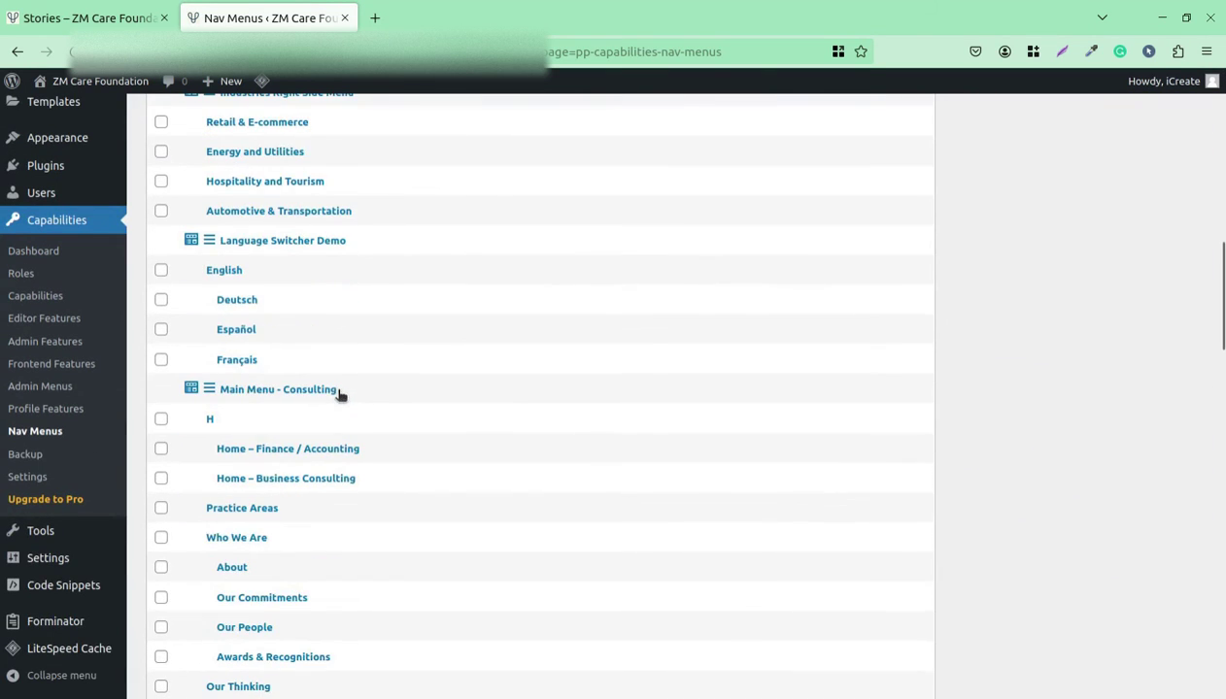
{"action": "scroll", "coordinate": [338, 397], "scroll_direction": "down", "scroll_amount": 3}
{"action": "scroll", "coordinate": [339, 399], "scroll_direction": "up", "scroll_amount": 12}
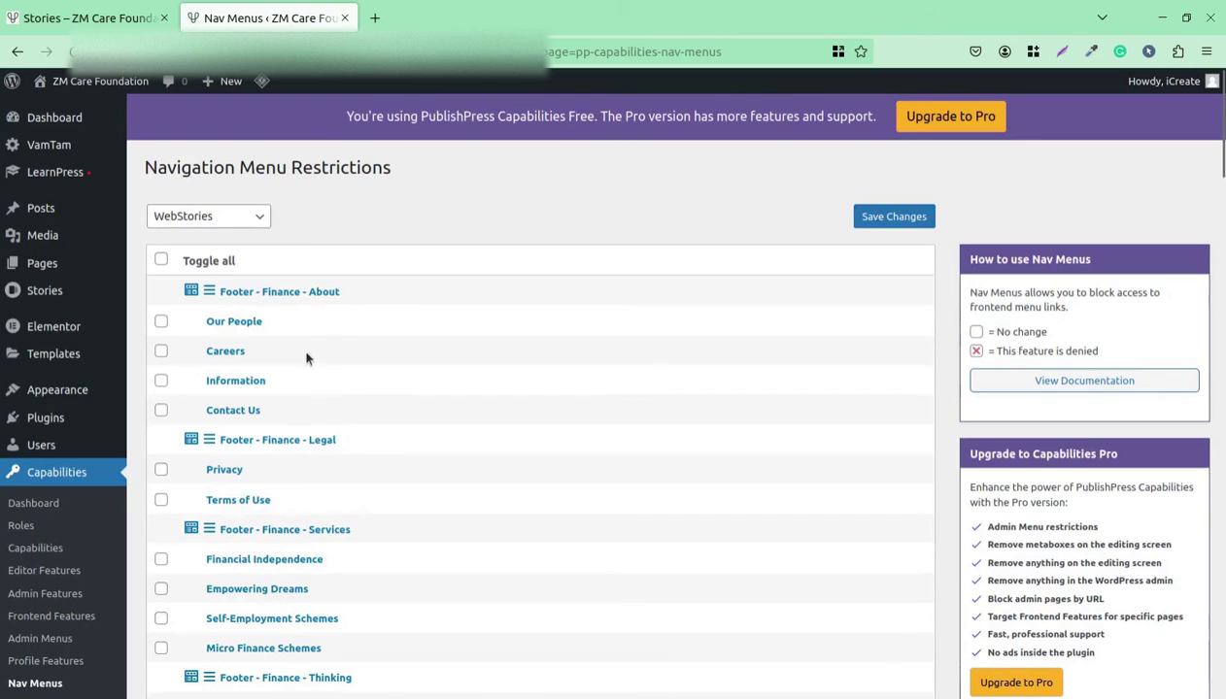
{"action": "scroll", "coordinate": [367, 281], "scroll_direction": "down", "scroll_amount": 5}
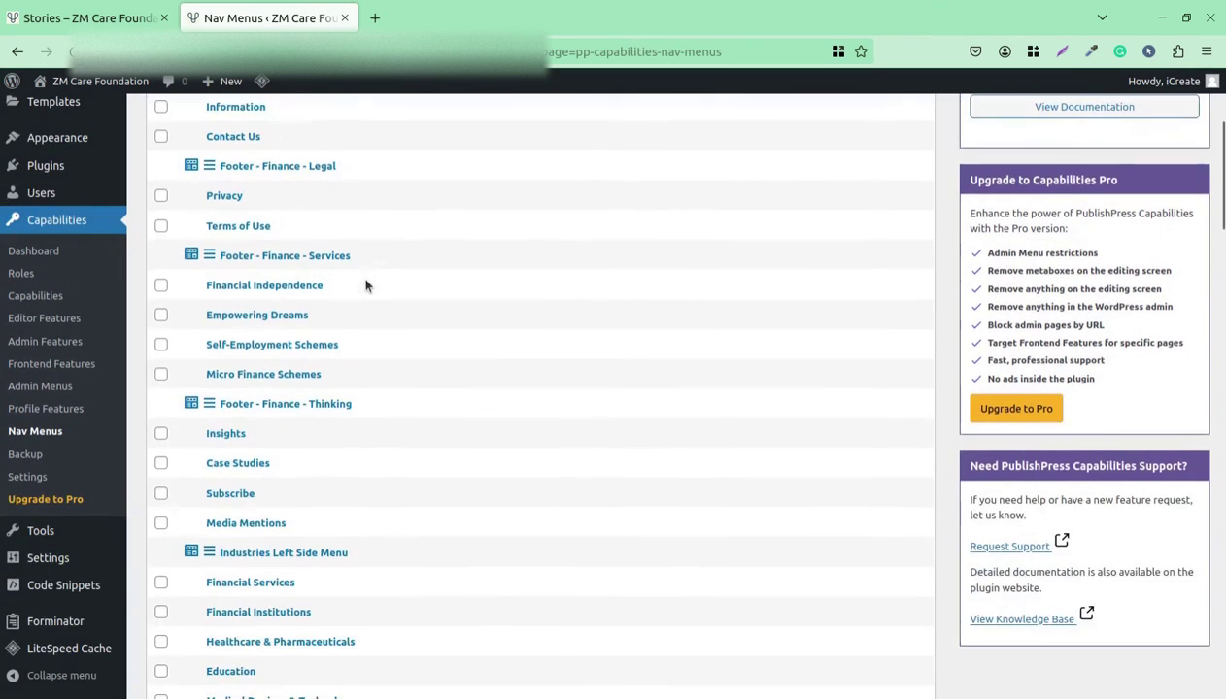
{"action": "scroll", "coordinate": [321, 377], "scroll_direction": "down", "scroll_amount": 3}
{"action": "scroll", "coordinate": [346, 428], "scroll_direction": "down", "scroll_amount": 12}
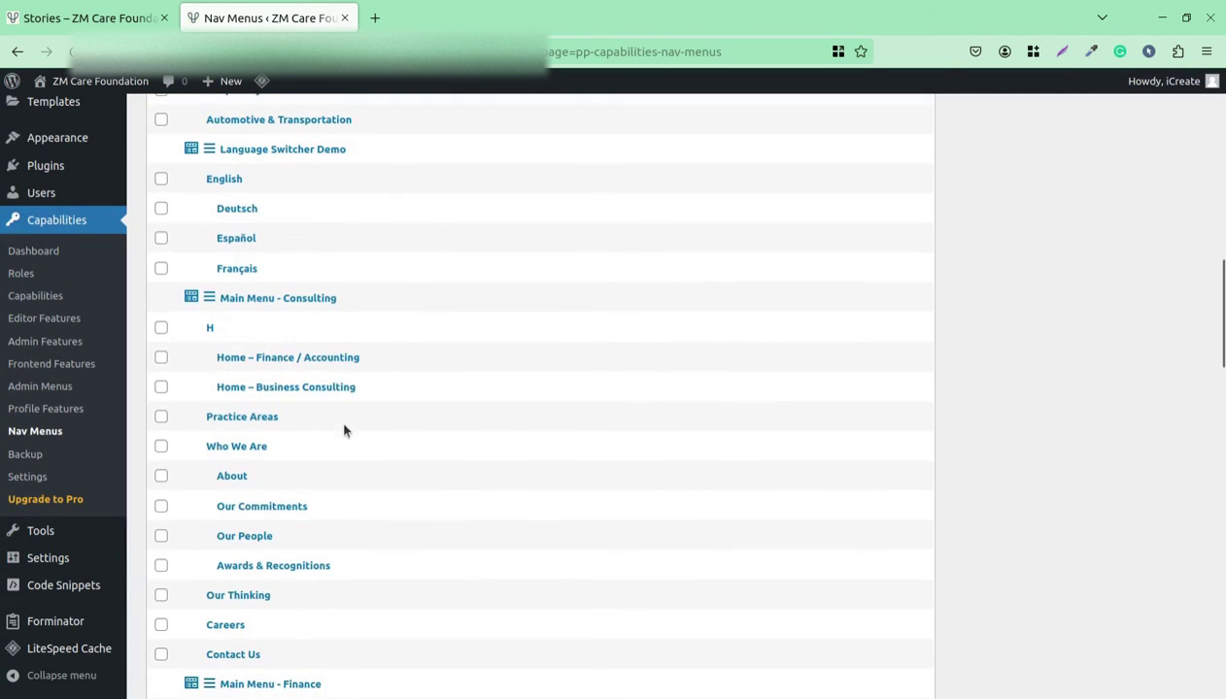
{"action": "scroll", "coordinate": [344, 430], "scroll_direction": "down", "scroll_amount": 9}
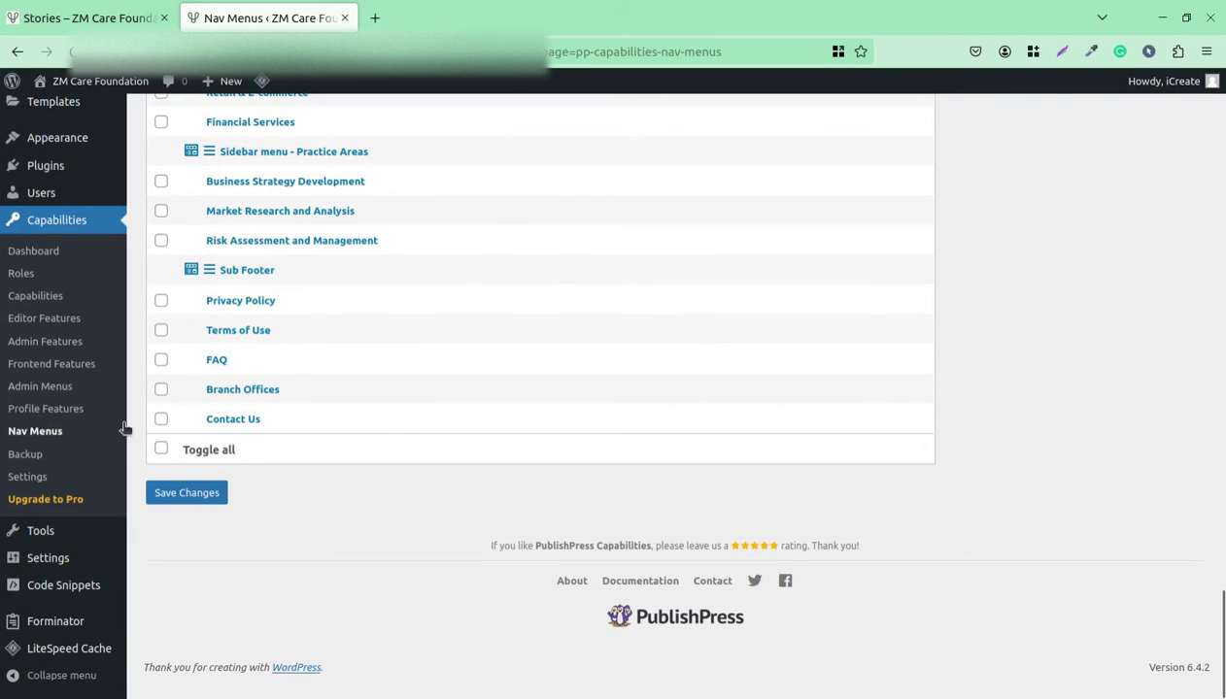
Open the plugin's Backup tool and look over the role backups available for restoring.
{"action": "left_click", "coordinate": [28, 458]}
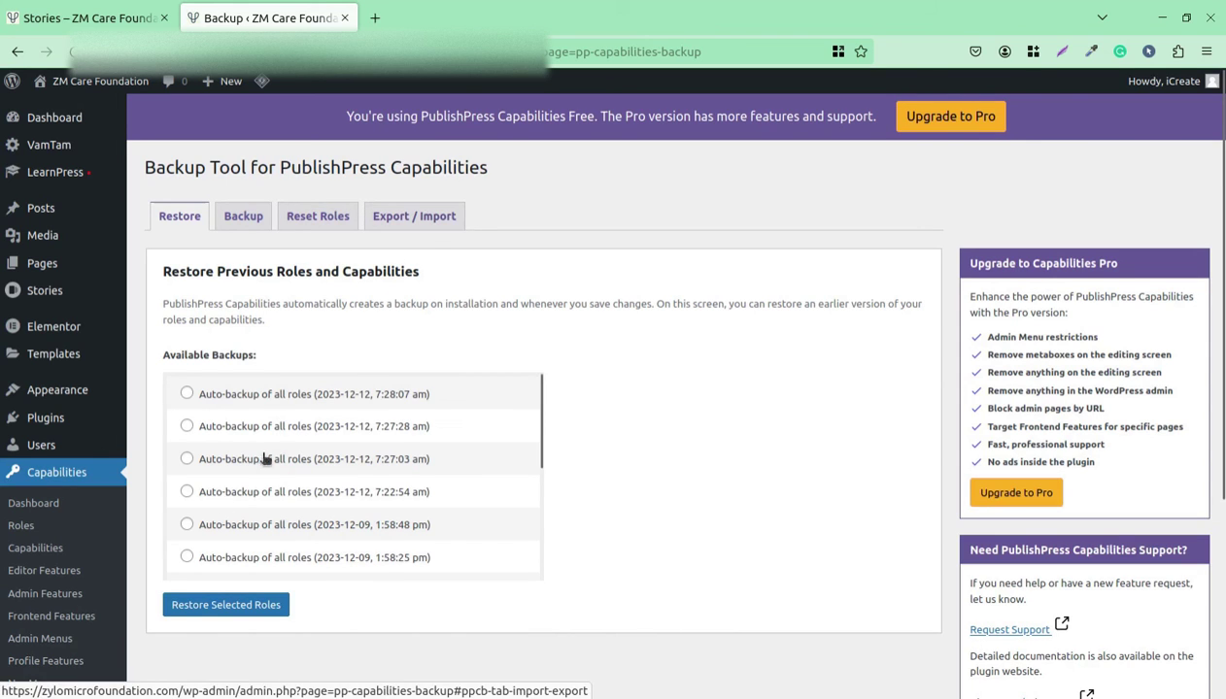
{"action": "scroll", "coordinate": [269, 478], "scroll_direction": "down", "scroll_amount": 2}
{"action": "scroll", "coordinate": [149, 595], "scroll_direction": "down", "scroll_amount": 3}
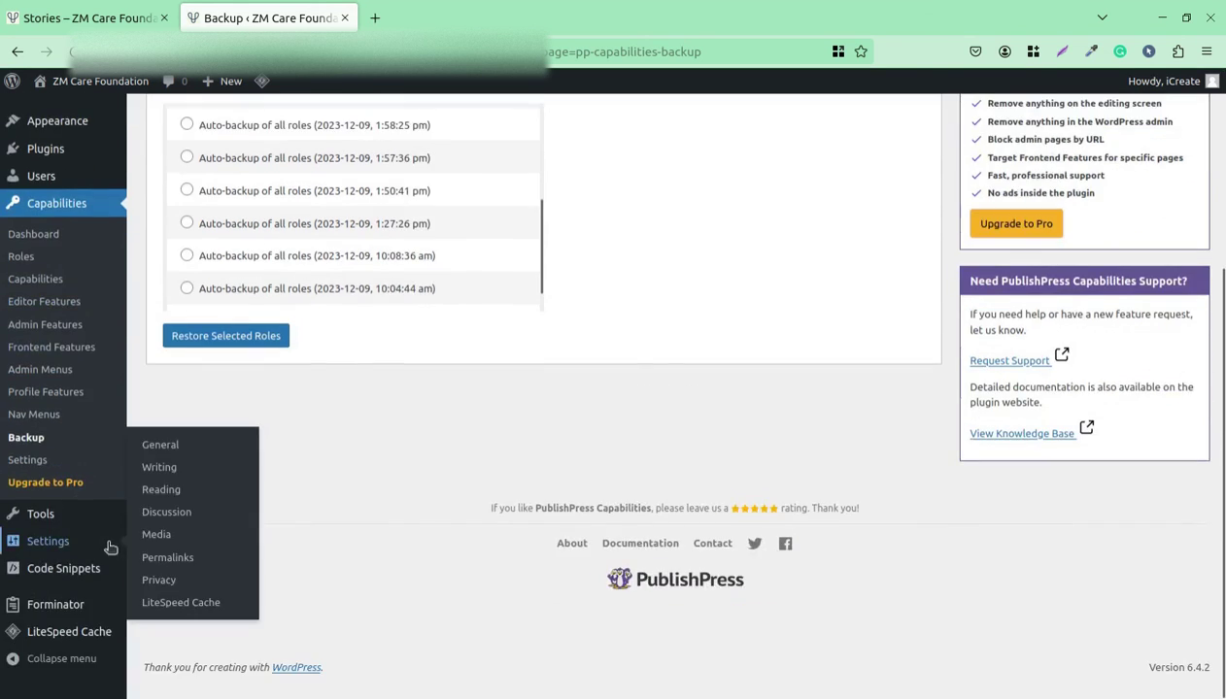
Open the Capabilities plugin settings and review the options for Roles, Capabilities, Editor Features, Profile Features and Test User.
{"action": "left_click", "coordinate": [28, 459]}
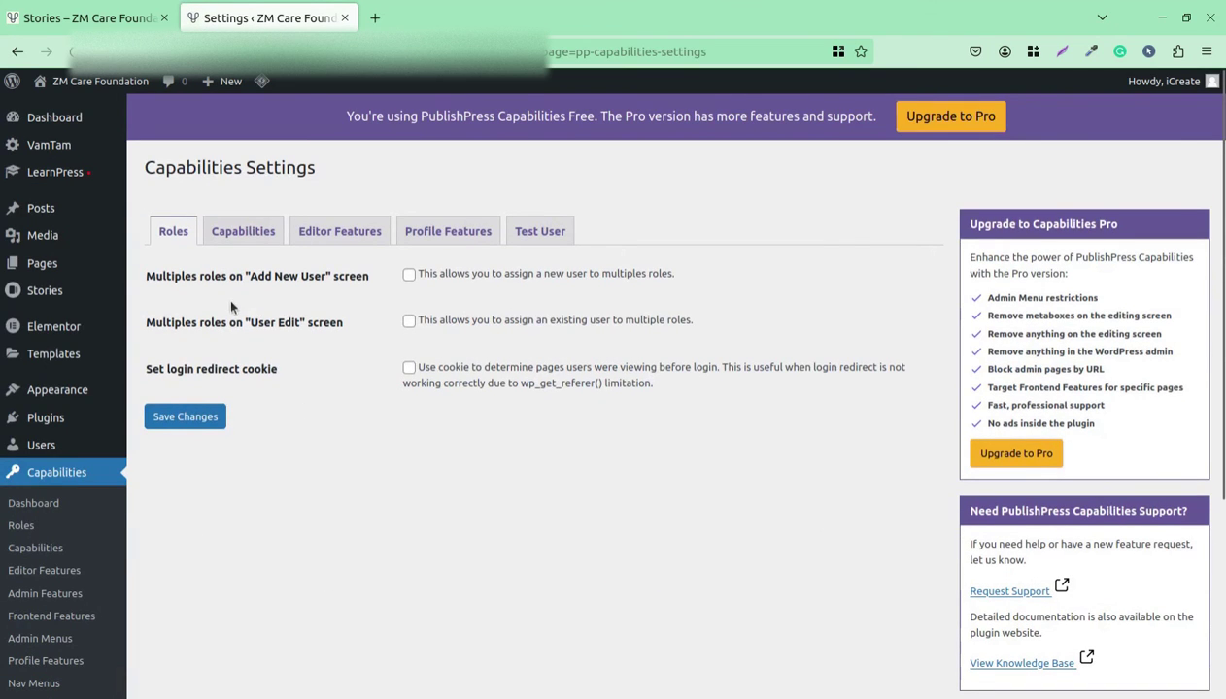
{"action": "left_click", "coordinate": [245, 238]}
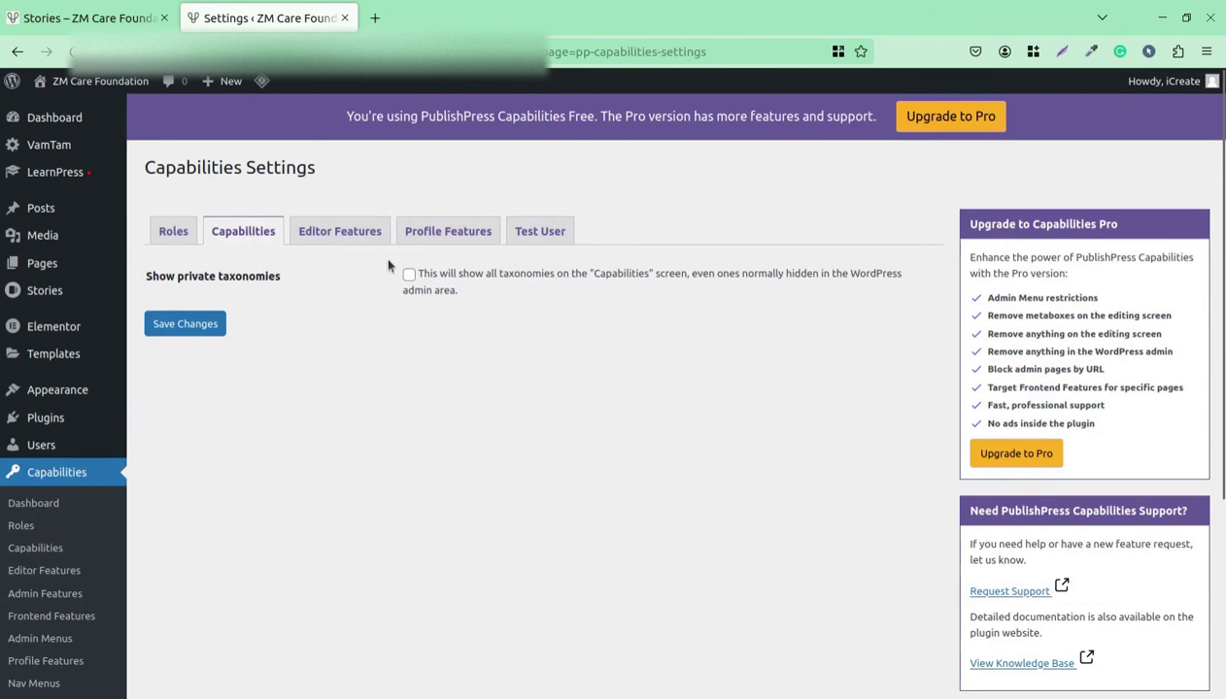
{"action": "left_click", "coordinate": [352, 234]}
{"action": "left_click", "coordinate": [437, 241]}
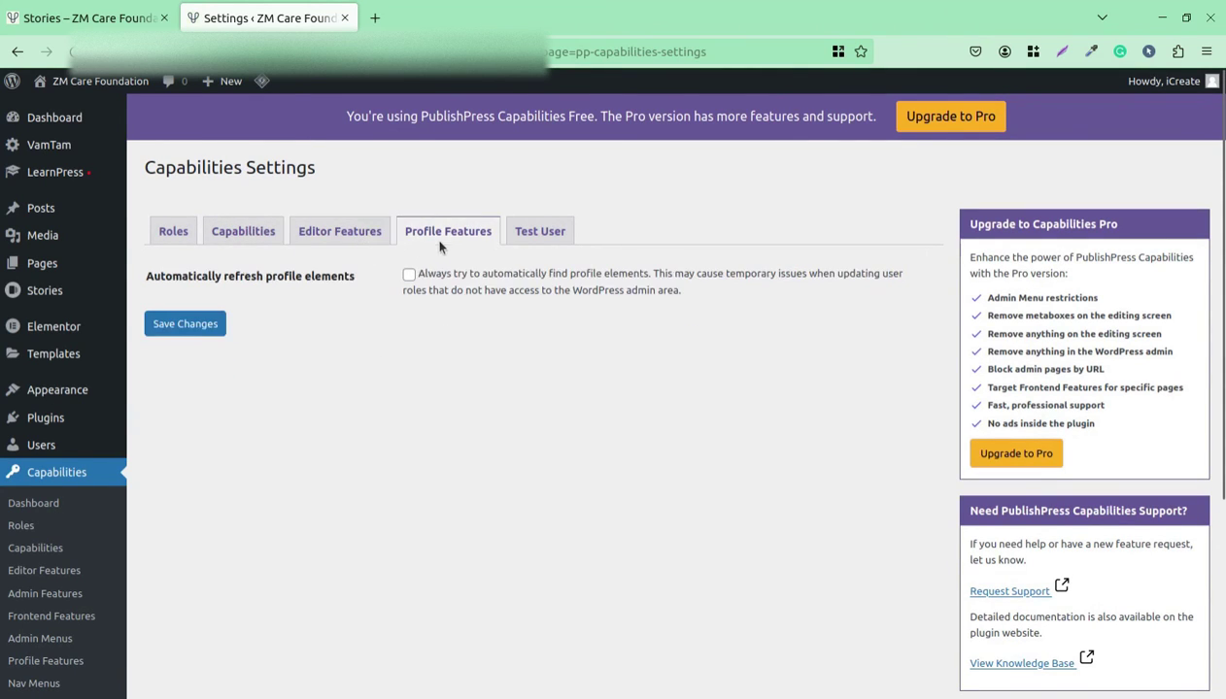
{"action": "left_click", "coordinate": [524, 243]}
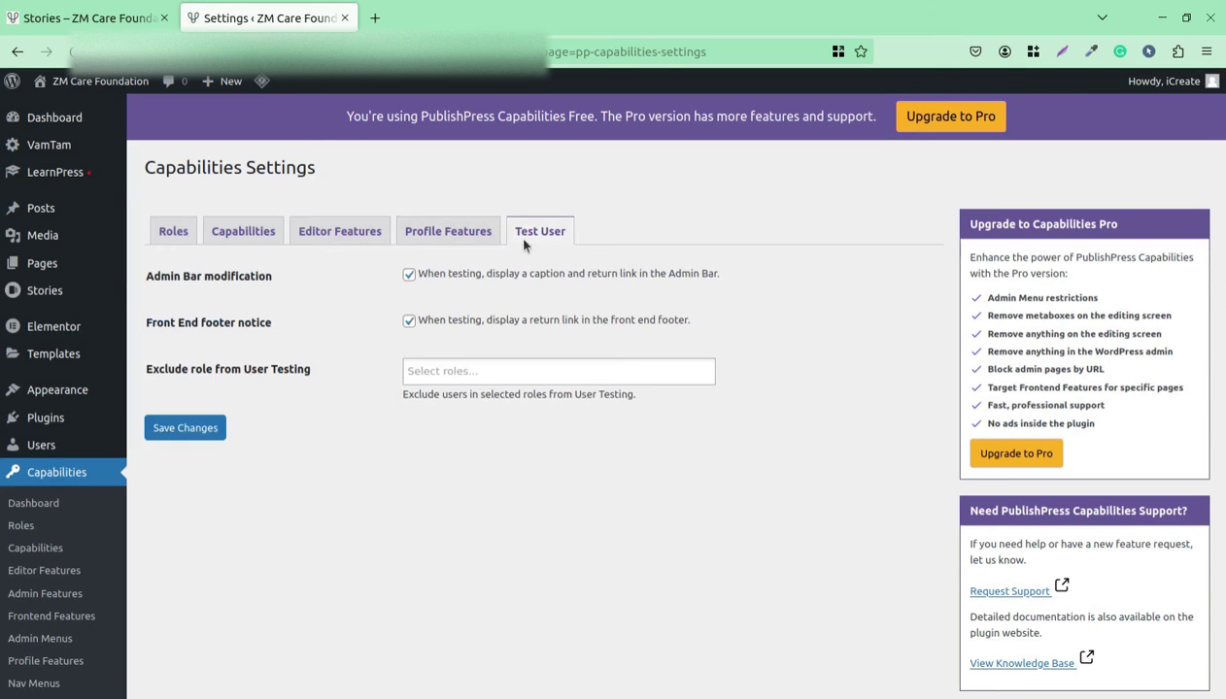
{"action": "scroll", "coordinate": [281, 510], "scroll_direction": "down", "scroll_amount": 3}
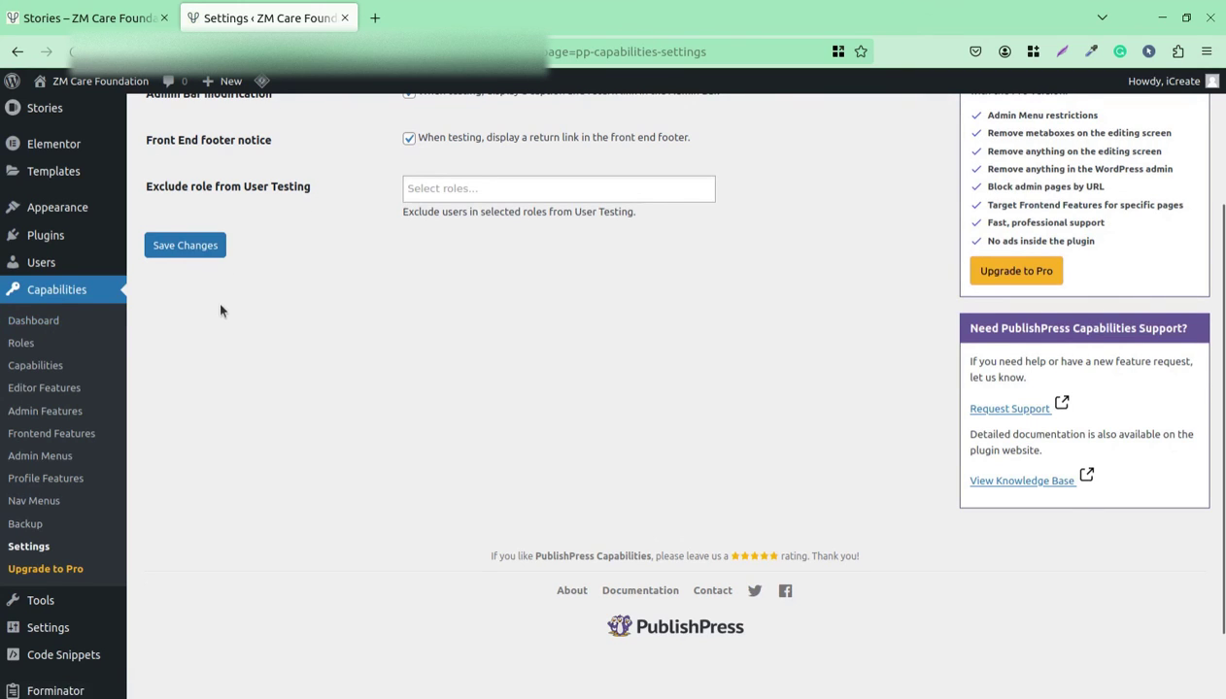
{"action": "scroll", "coordinate": [295, 566], "scroll_direction": "up", "scroll_amount": 3}
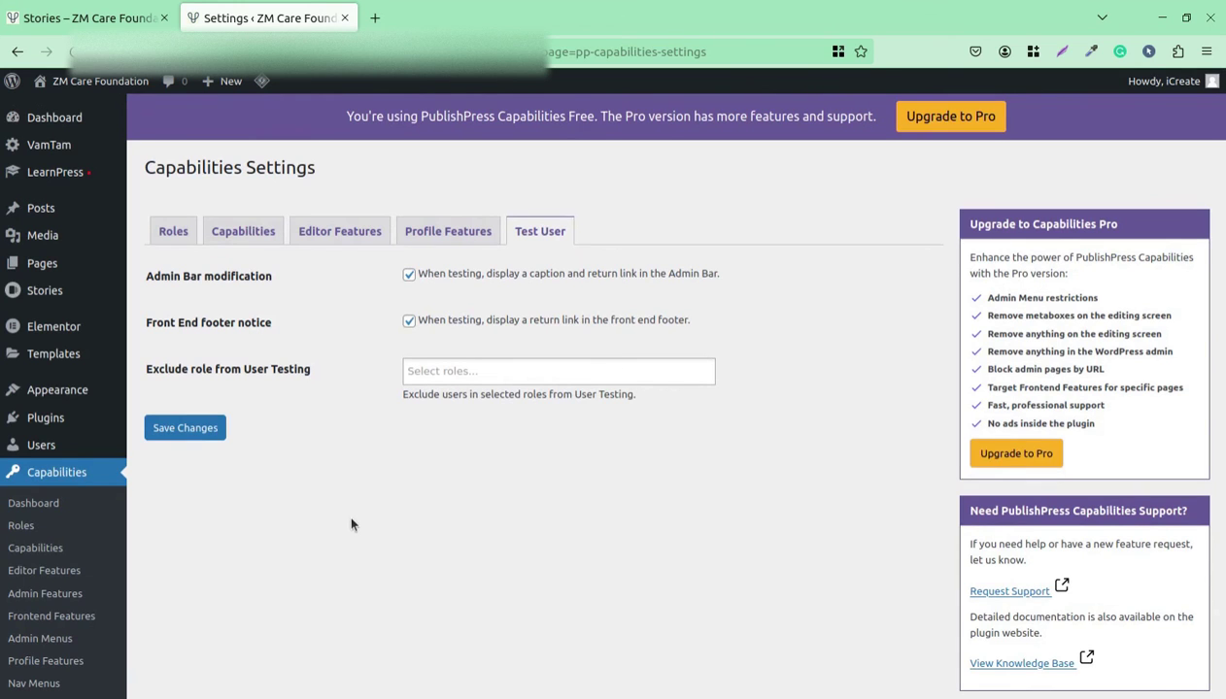
{"action": "scroll", "coordinate": [303, 576], "scroll_direction": "down", "scroll_amount": 3}
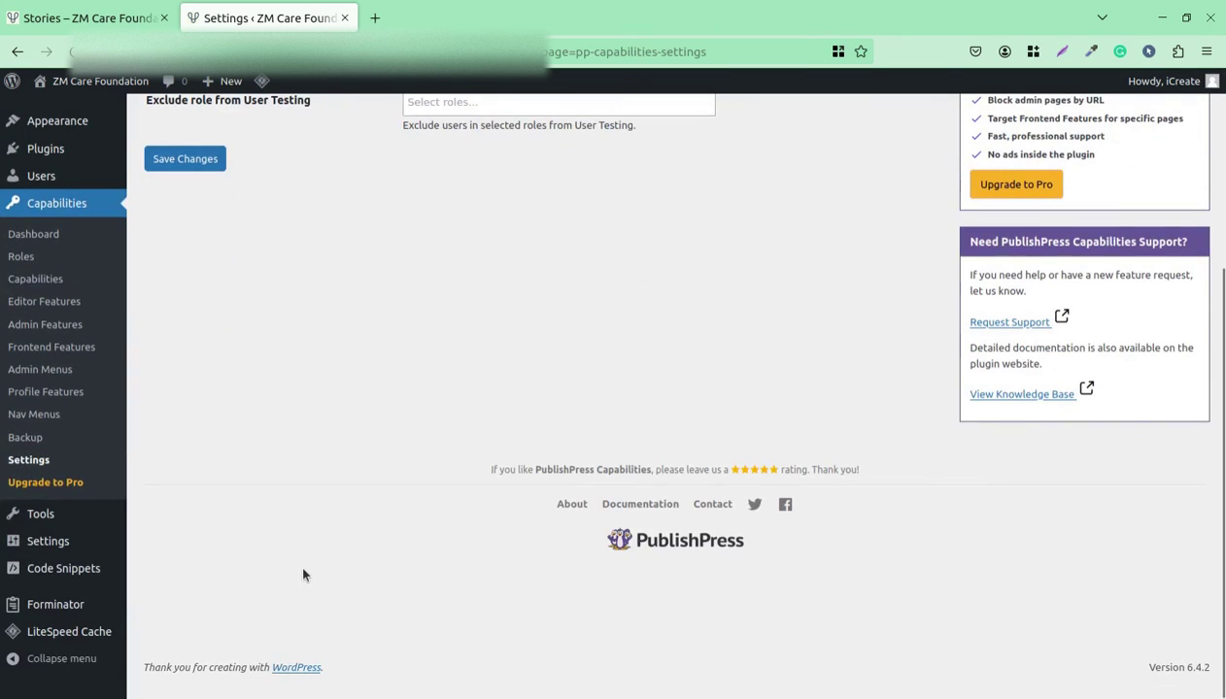
{"action": "scroll", "coordinate": [304, 576], "scroll_direction": "up", "scroll_amount": 3}
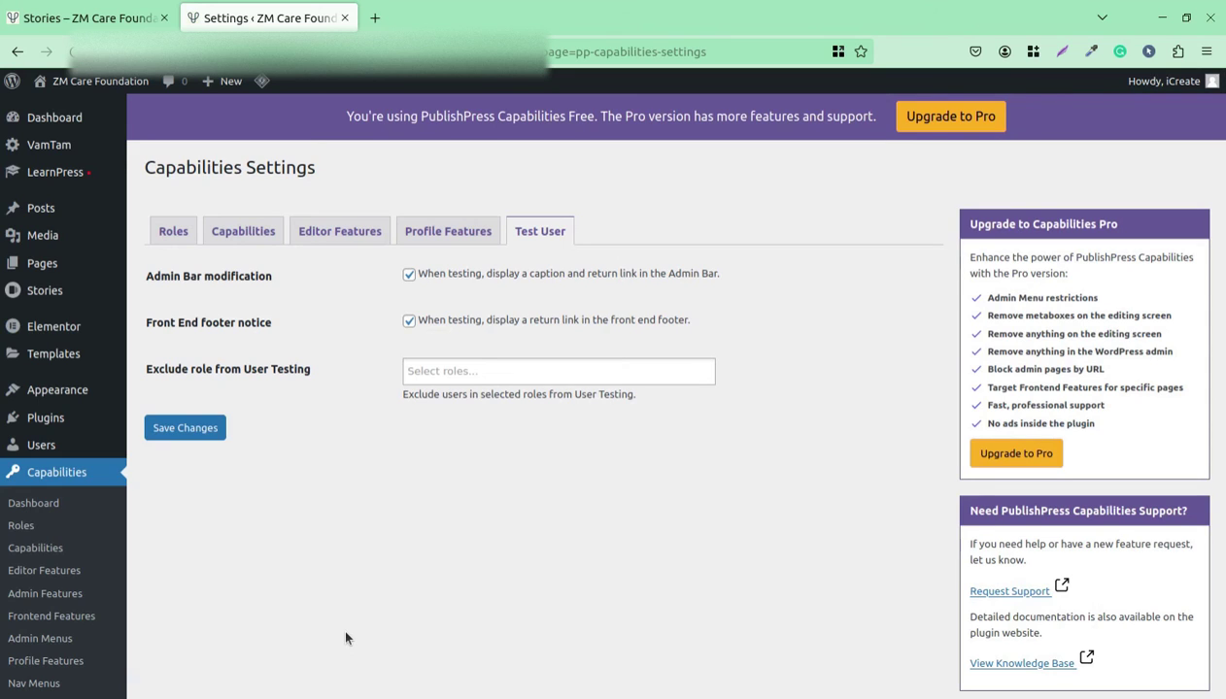
Open the main Capabilities page of the plugin.
{"action": "left_click", "coordinate": [69, 483]}
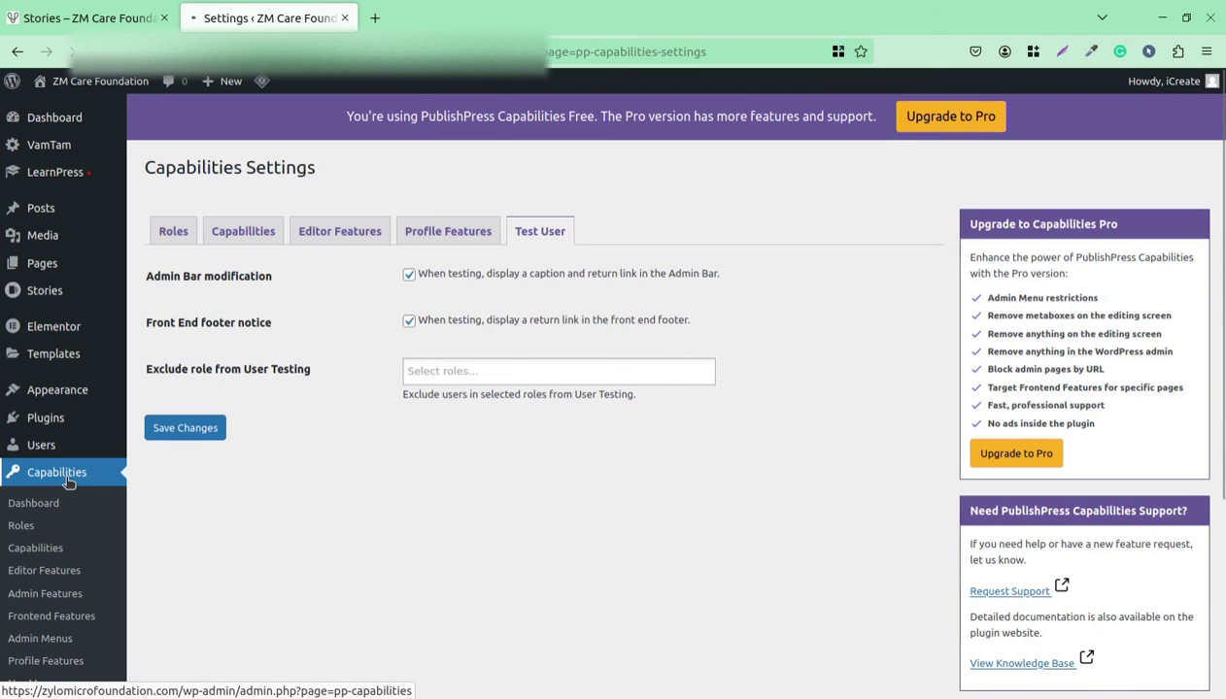